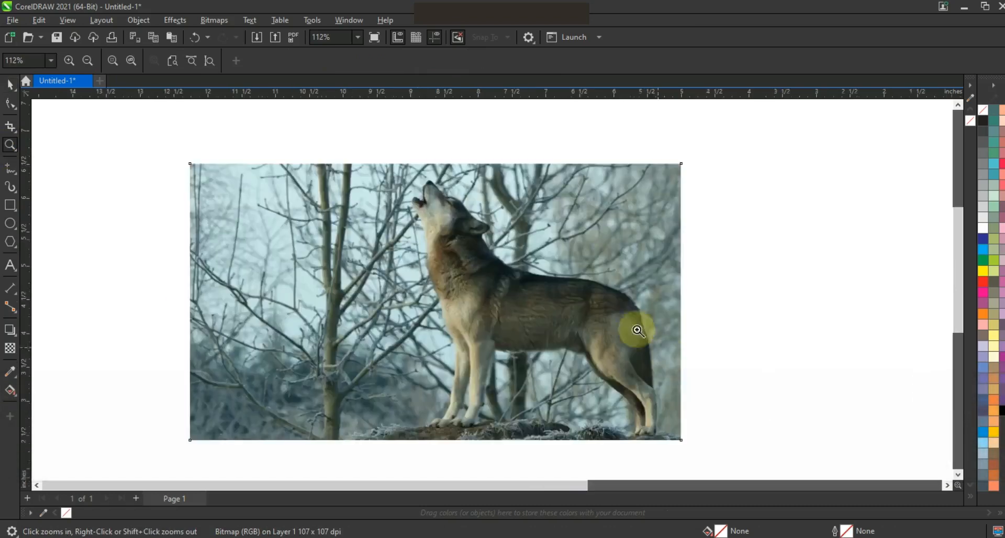
Mirror the wolf photo horizontally and move it slightly to the right.
left_click(10, 83)
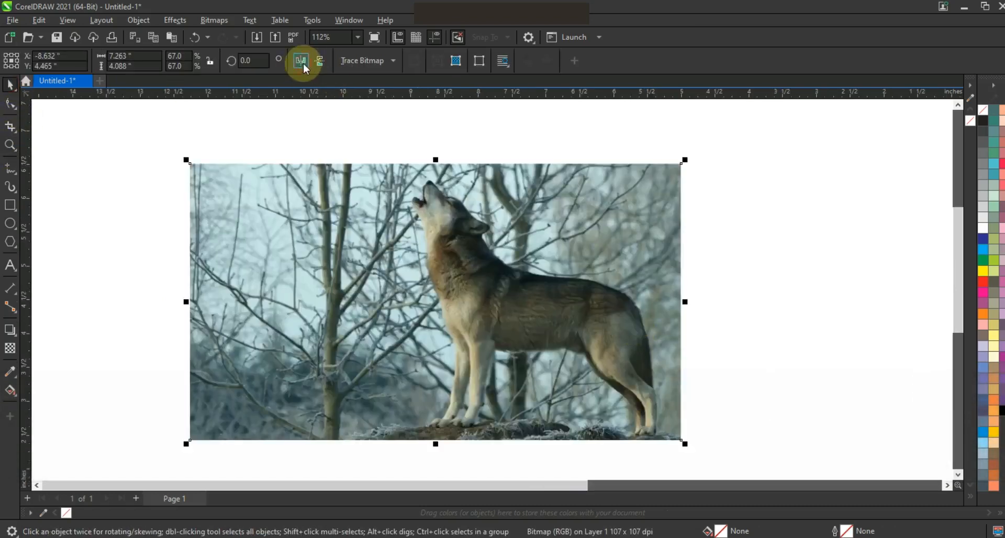
left_click(303, 62)
left_click_drag(460, 255, 515, 256)
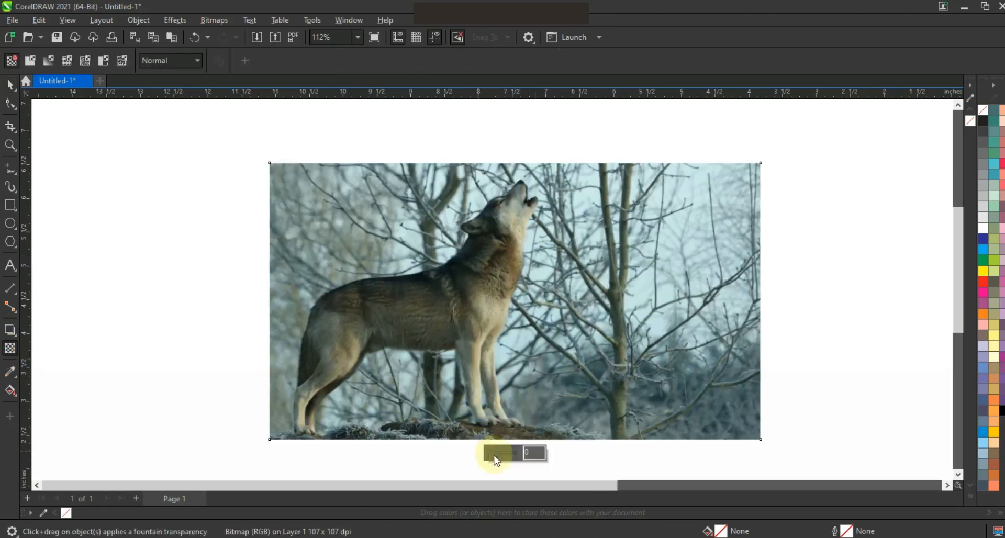
Apply a uniform transparency of 34 to the wolf photo.
left_click(494, 455)
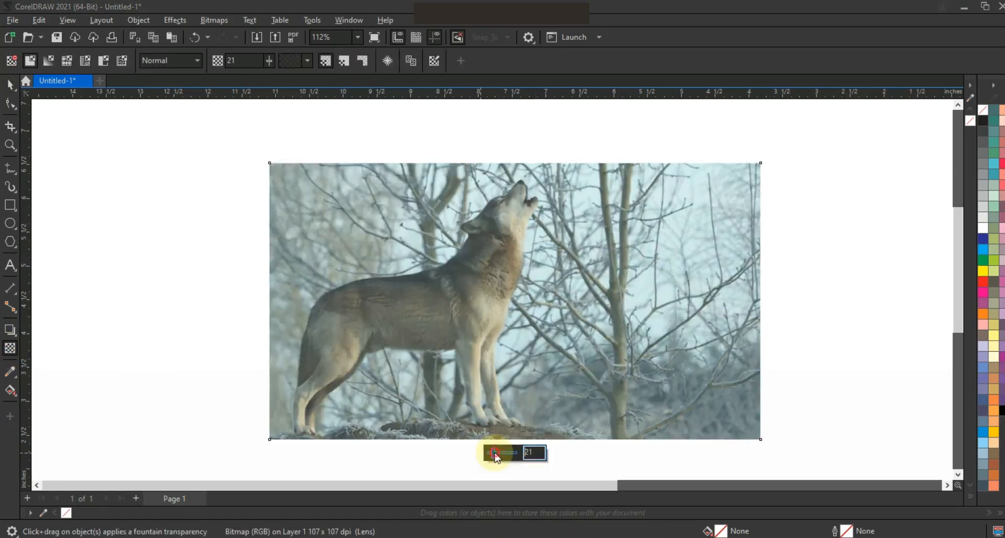
left_click(499, 456)
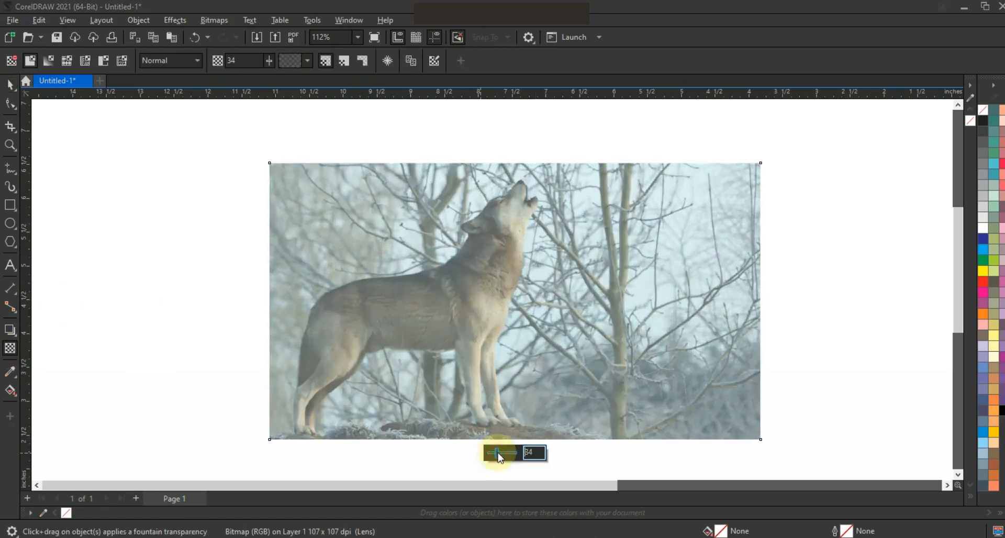
Trace straight freehand segments from the wolf's nose tip along the forehead to the ear tip and the ear's base.
left_click(10, 145)
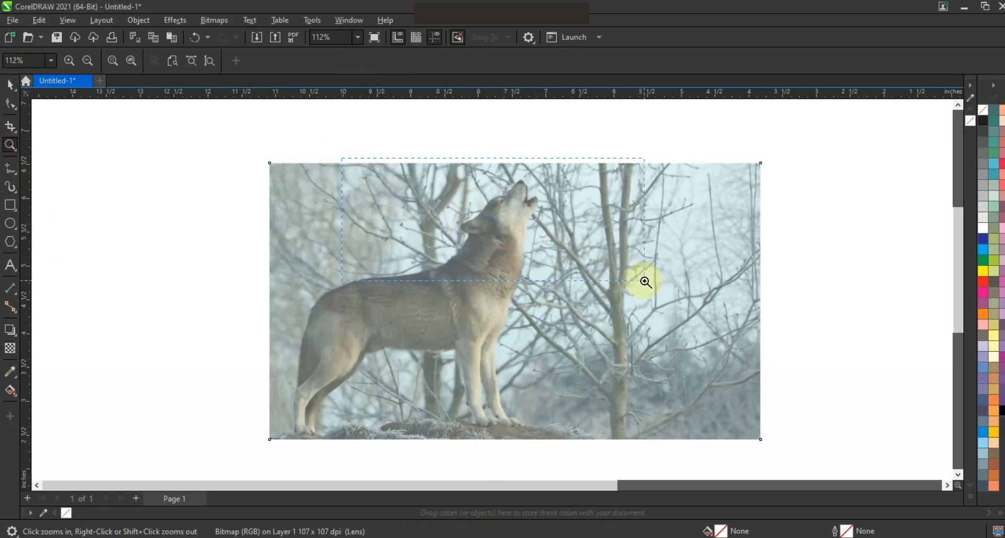
left_click_drag(645, 281, 644, 279)
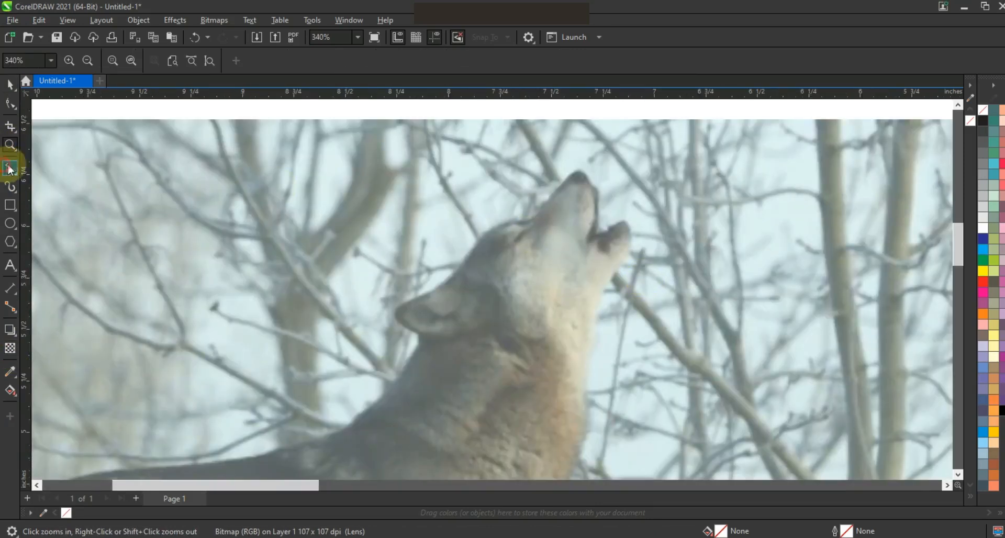
left_click(10, 169)
double_click(524, 218)
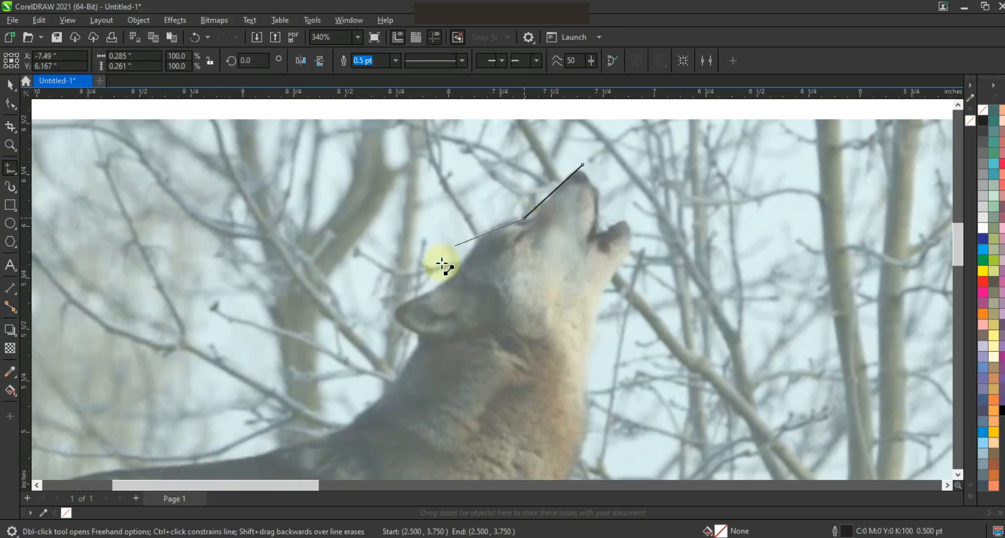
double_click(381, 312)
double_click(432, 332)
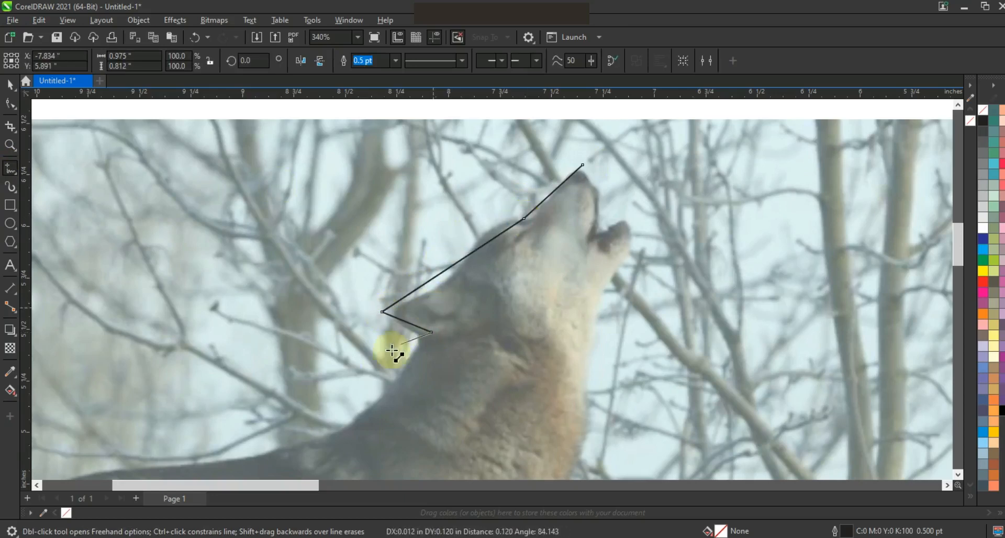
Continue the wolf outline down the neck and along the back to the rump, adding jagged fur points.
double_click(359, 401)
double_click(394, 388)
double_click(319, 428)
double_click(359, 420)
double_click(266, 448)
double_click(314, 447)
double_click(162, 463)
double_click(203, 466)
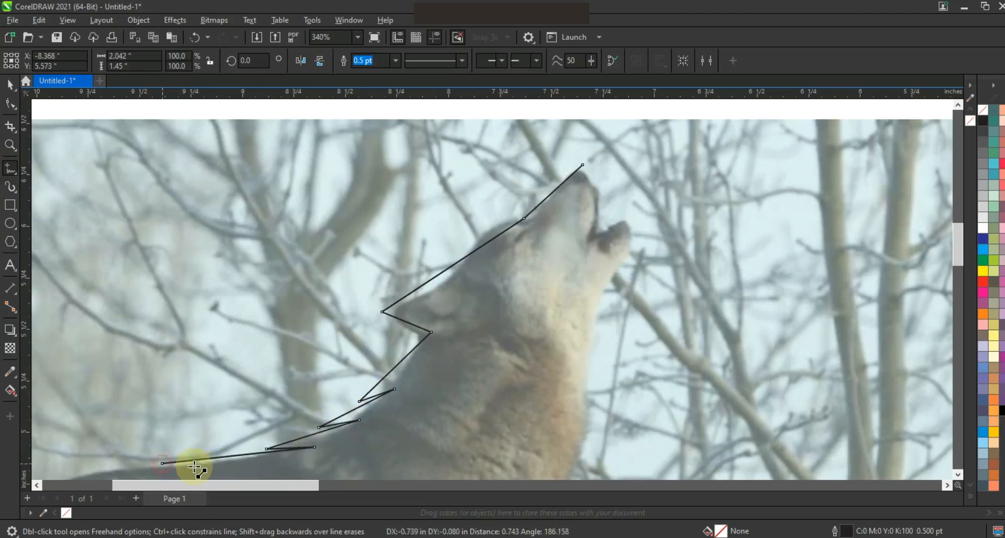
double_click(65, 432)
double_click(94, 435)
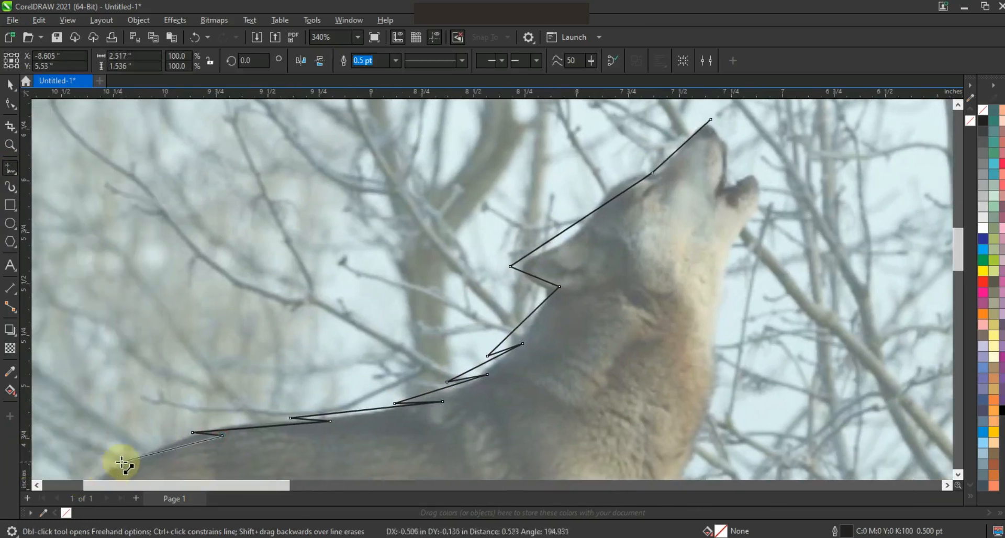
double_click(122, 463)
Set the wolf outline's width to 1.0 pt.
key("F3")
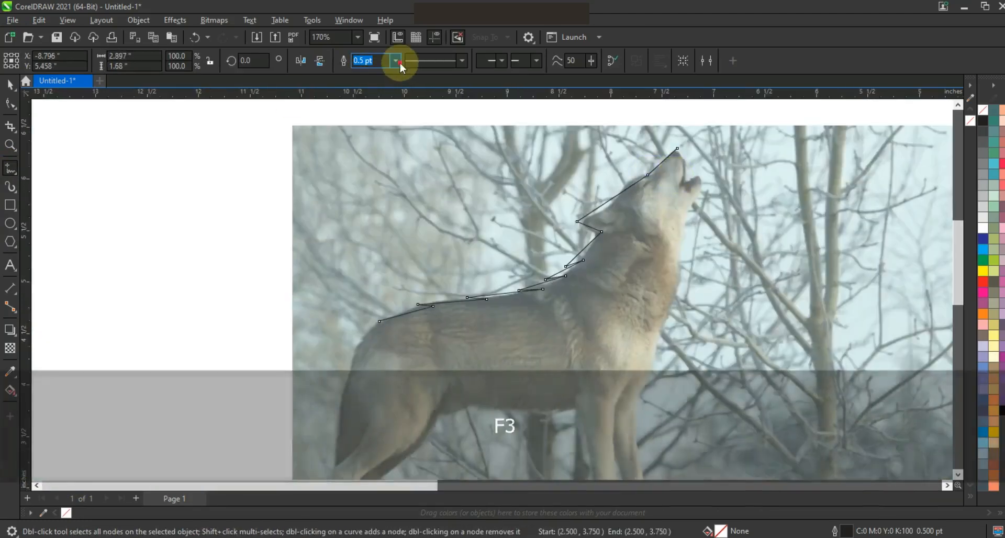
left_click(395, 61)
left_click(363, 111)
key("Return")
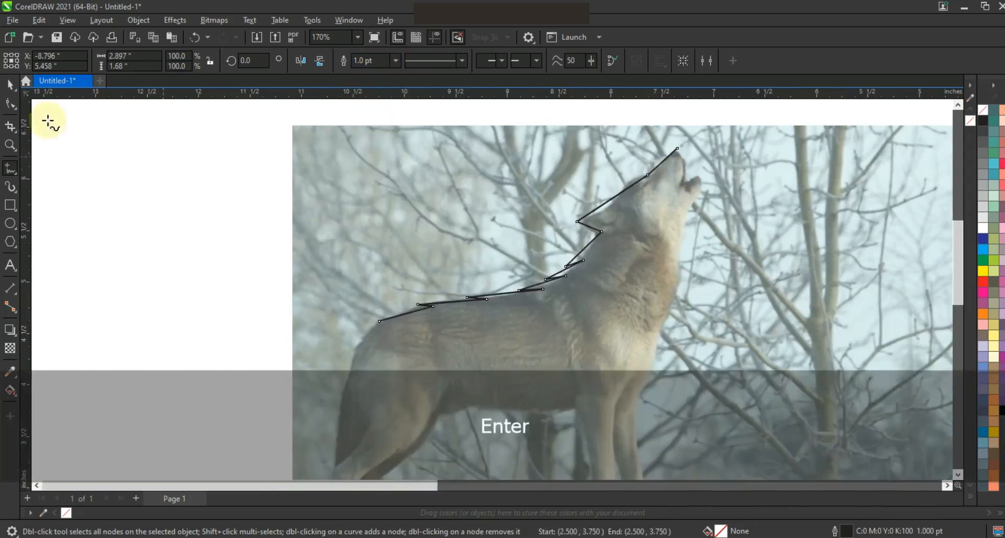
Resume the outline at its rump end and trace down the haunch and tail with pointed fur tufts to the hind leg.
left_click(10, 145)
right_click(385, 162)
left_click_drag(316, 209, 676, 418)
left_click_drag(229, 217, 577, 403)
left_click(10, 169)
key("space")
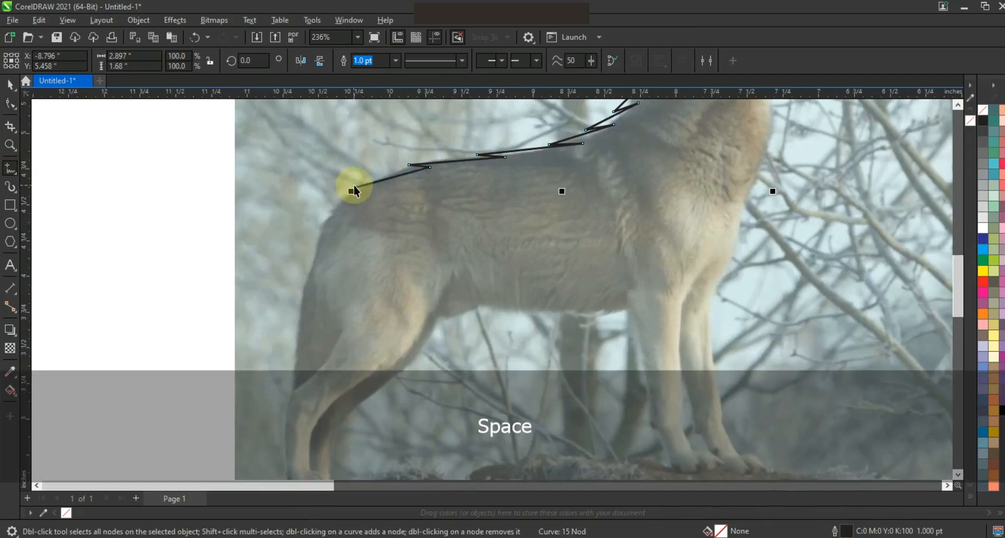
left_click(354, 185)
left_click(309, 276)
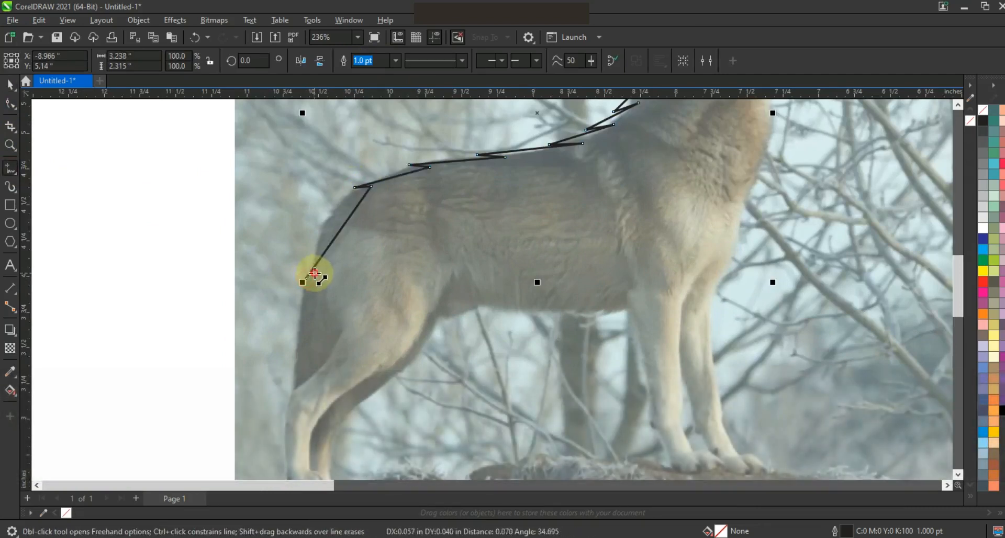
left_click(282, 365)
left_click(276, 391)
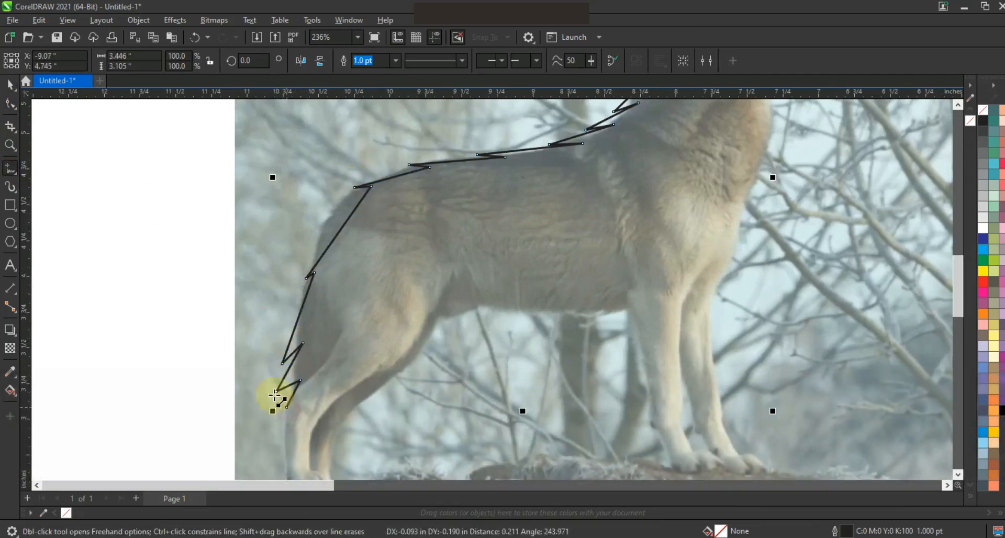
left_click(286, 407)
Trace the outline around the hind paws and up the inner hind leg to the belly.
scroll(287, 407, "down", 2)
left_click(288, 432)
left_click(327, 435)
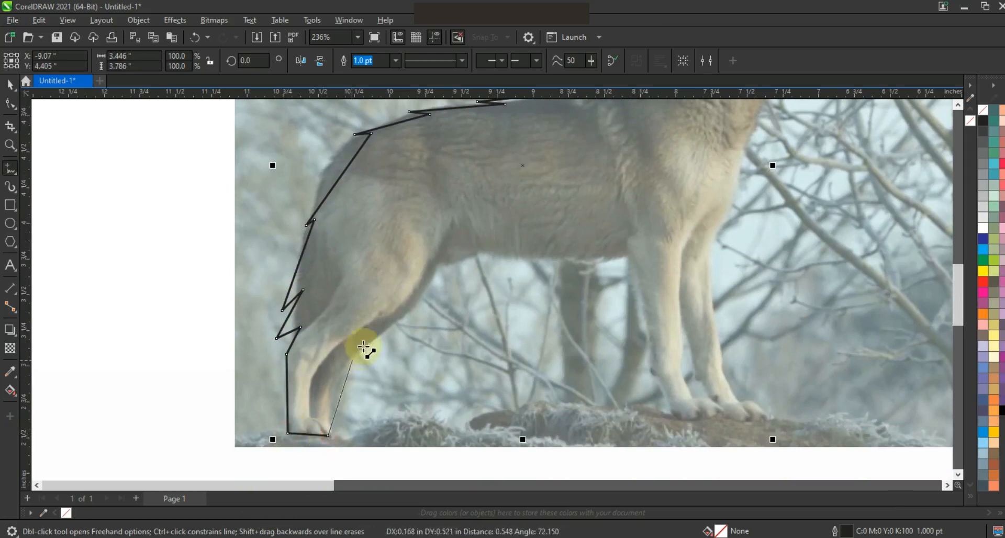
left_click(354, 362)
left_click(401, 324)
left_click(446, 254)
Trace the outline along the belly with small fur points and down the front leg around the front paws.
left_click(601, 251)
left_click(588, 254)
left_click(626, 249)
left_click(646, 315)
left_click(649, 363)
left_click(676, 416)
left_click(773, 418)
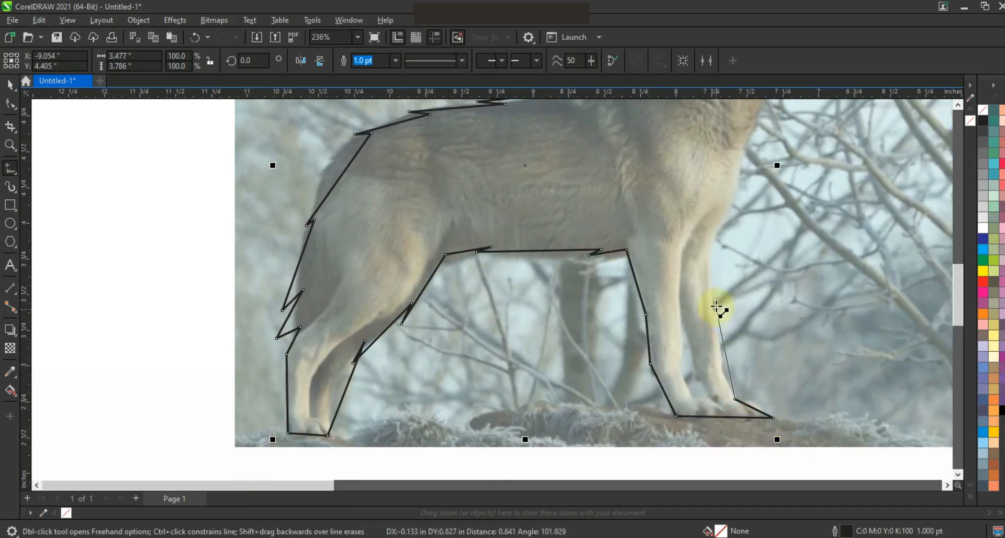
Trace up the front leg, chest and throat around the open mouth, closing the outline at the nose tip.
left_click(715, 304)
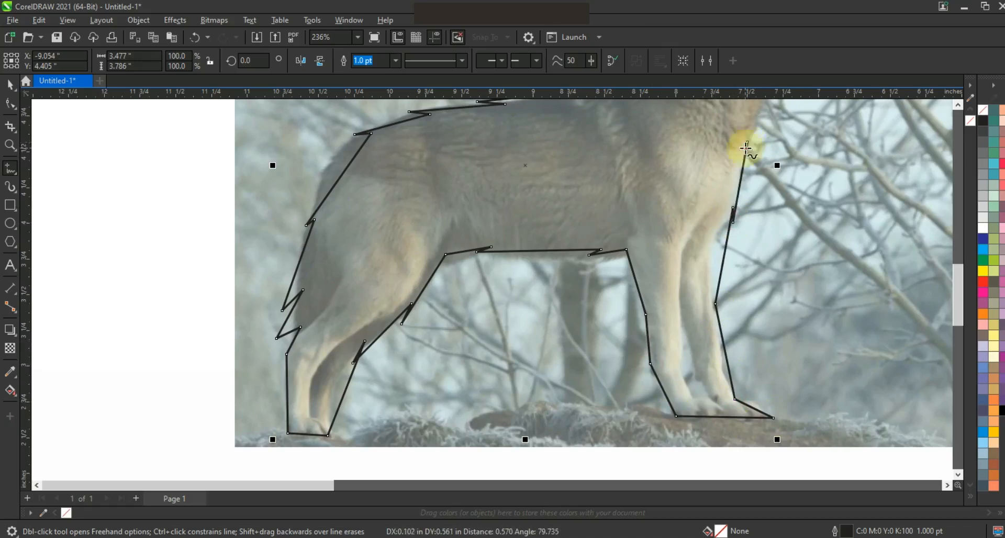
left_click(748, 143)
left_click(957, 105)
key("space")
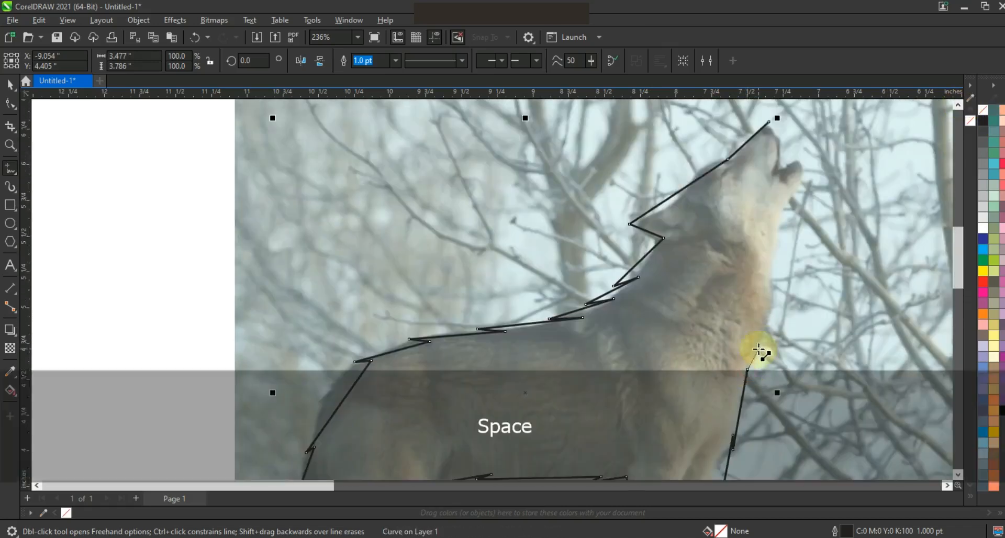
left_click(770, 262)
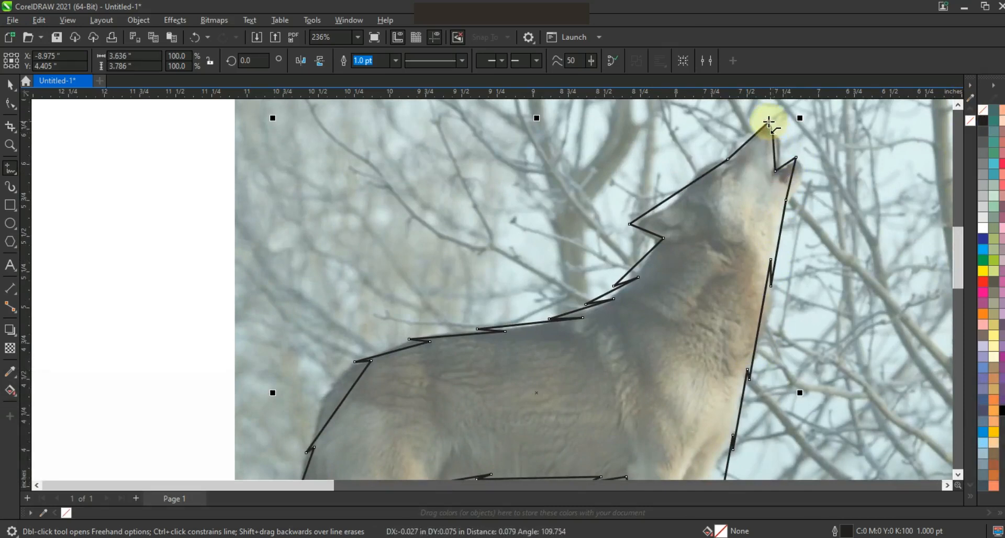
Select all nodes of the wolf outline with the Shape tool and convert its straight segments to curves.
key("F3")
left_click(10, 103)
left_click_drag(318, 178, 687, 461)
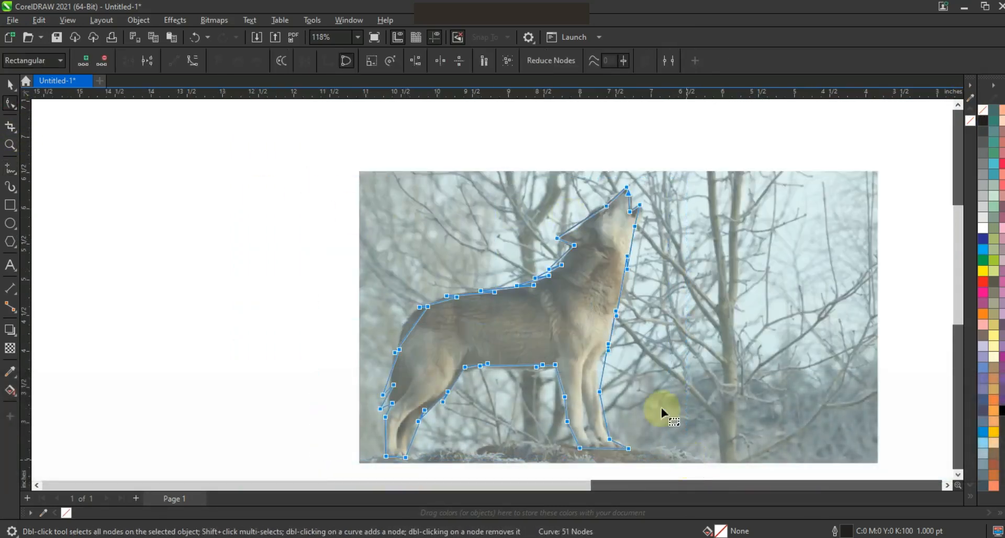
Bend the segments along the wolf's snout and forehead so they follow the head down to the ear tip.
left_click(10, 145)
left_click_drag(629, 257, 683, 288)
left_click(10, 103)
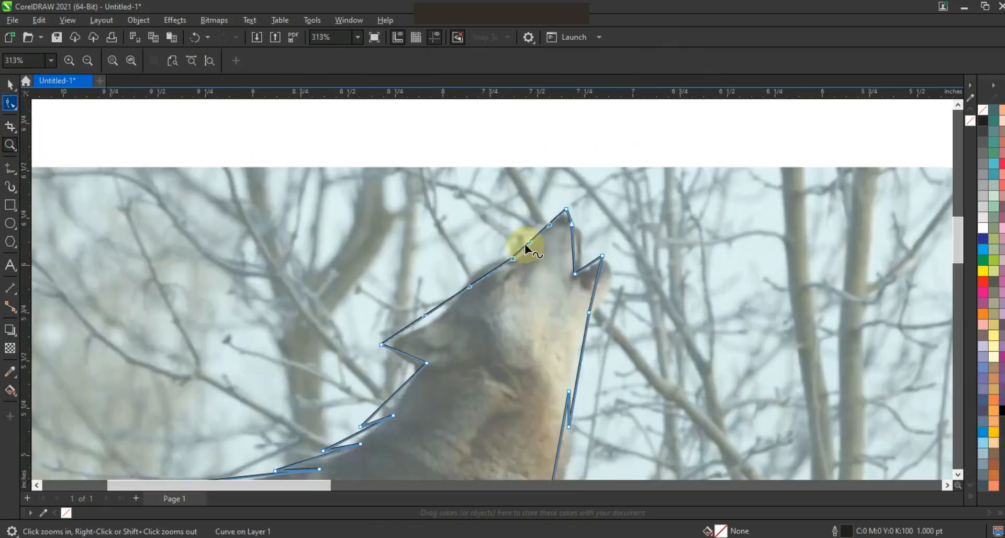
left_click_drag(524, 244, 528, 251)
left_click_drag(468, 287, 449, 250)
left_click_drag(427, 318, 469, 339)
Curve the outline segments under the ear and along the neck, back and rump to match the photo.
left_click(958, 474)
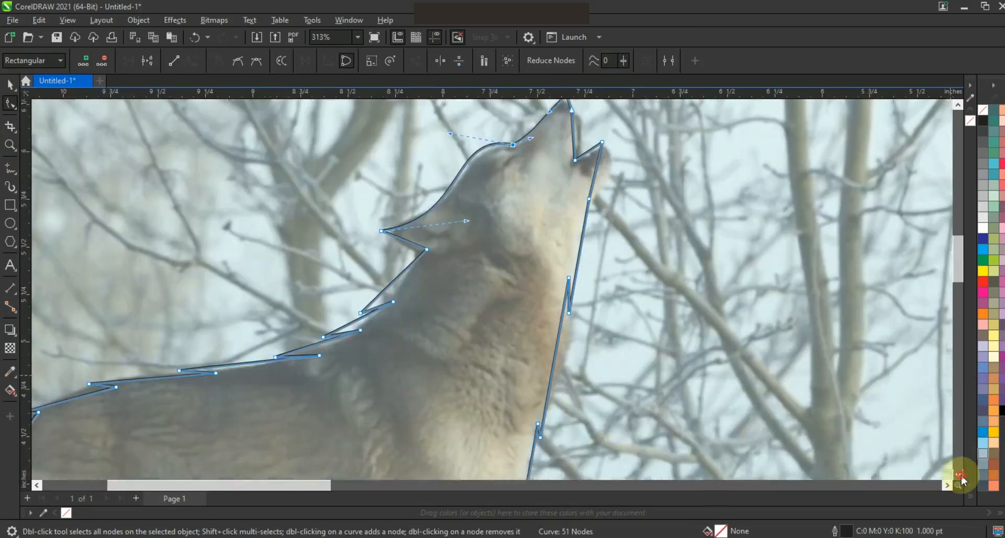
left_click(958, 474)
left_click_drag(392, 243, 398, 245)
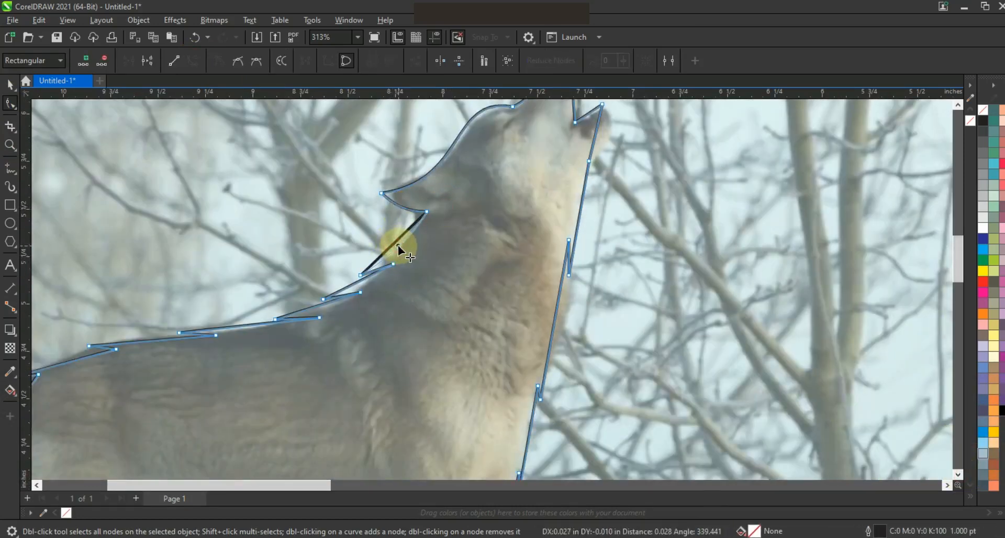
left_click_drag(354, 284, 357, 286)
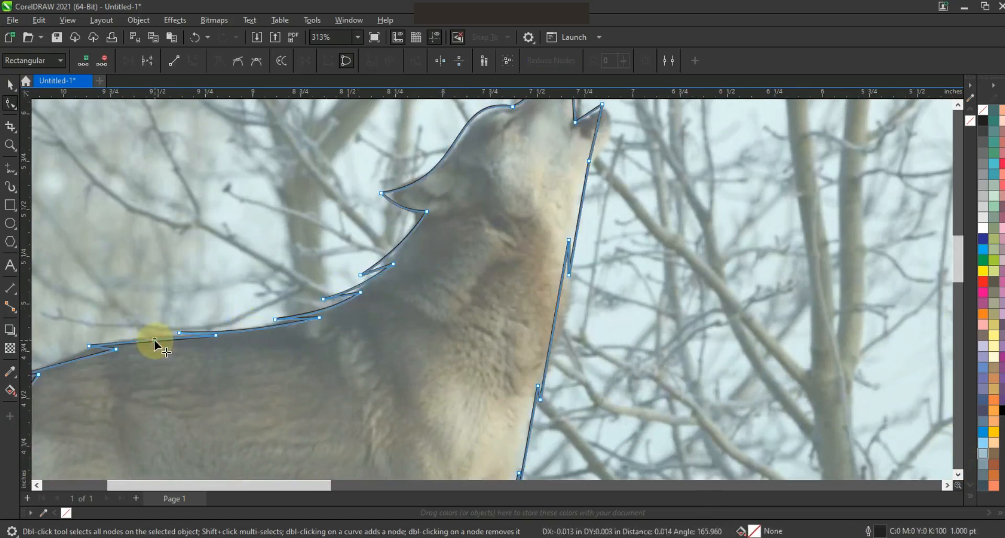
left_click_drag(110, 485, 31, 479)
left_click_drag(446, 354, 445, 355)
left_click_drag(375, 399, 368, 398)
Curve the outline segments along the haunch, the tail tufts and the lower hind leg.
key("F3")
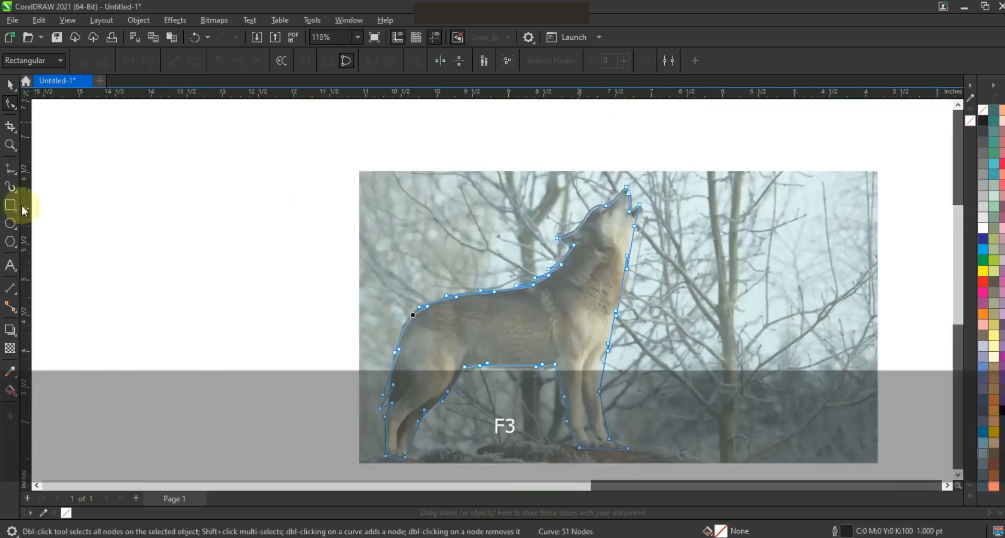
left_click(10, 145)
right_click(489, 352)
left_click_drag(375, 274, 622, 395)
left_click_drag(157, 166, 669, 430)
left_click(10, 103)
left_click_drag(284, 237, 277, 233)
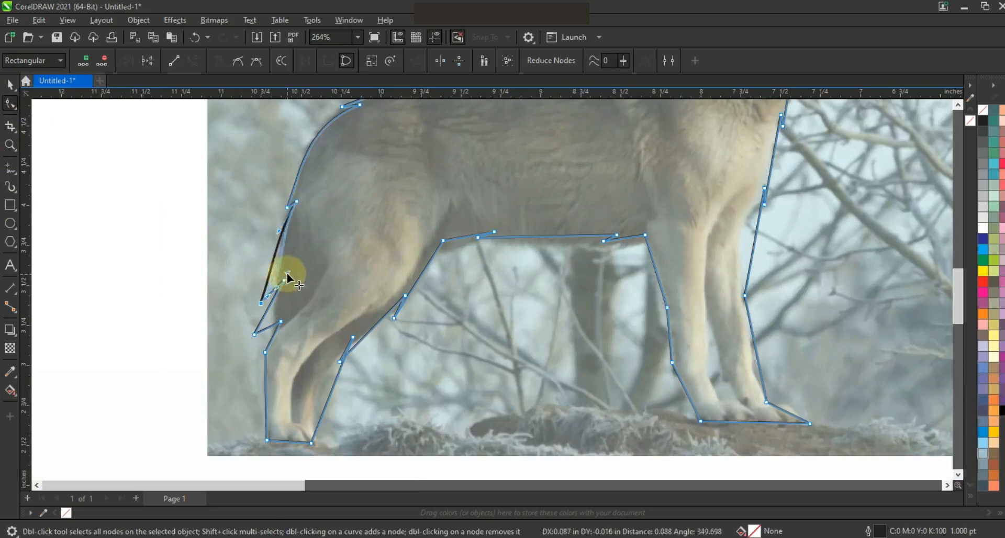
left_click_drag(273, 336, 275, 337)
left_click_drag(332, 387, 324, 388)
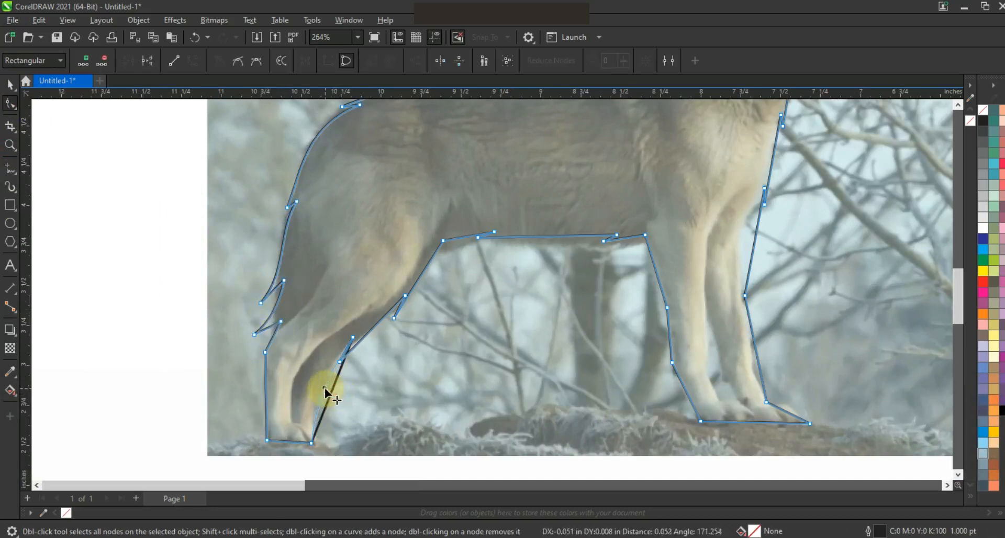
Curve the outline segments along the belly and down the front leg to the paw.
left_click_drag(464, 237, 478, 241)
left_click_drag(570, 236, 566, 245)
left_click(655, 266)
left_click(667, 308)
left_click(659, 284)
left_click(690, 407)
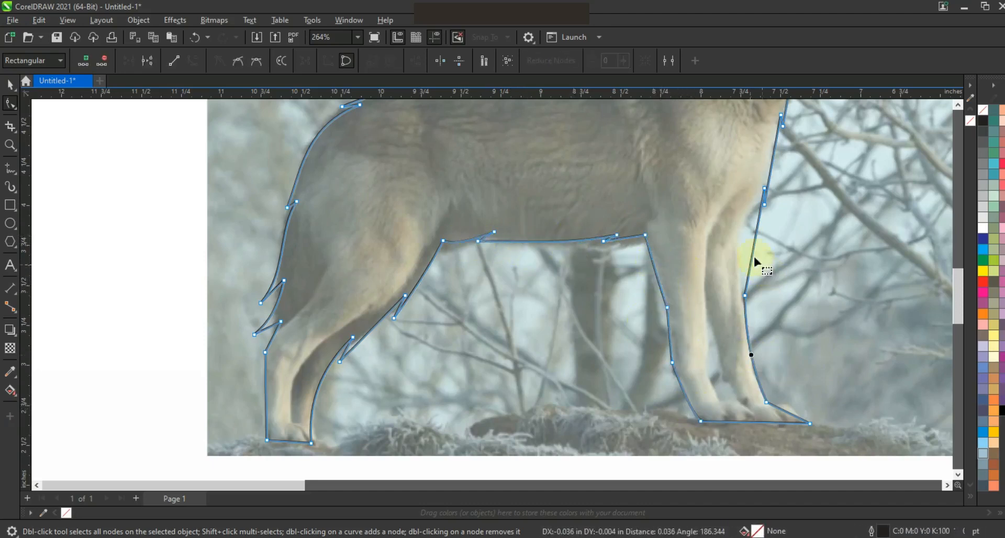
Curve the outline segments along the upper front leg, chest and throat, the lower jaw and the inside of the mouth.
left_click_drag(753, 255, 738, 246)
scroll(796, 178, "up", 3)
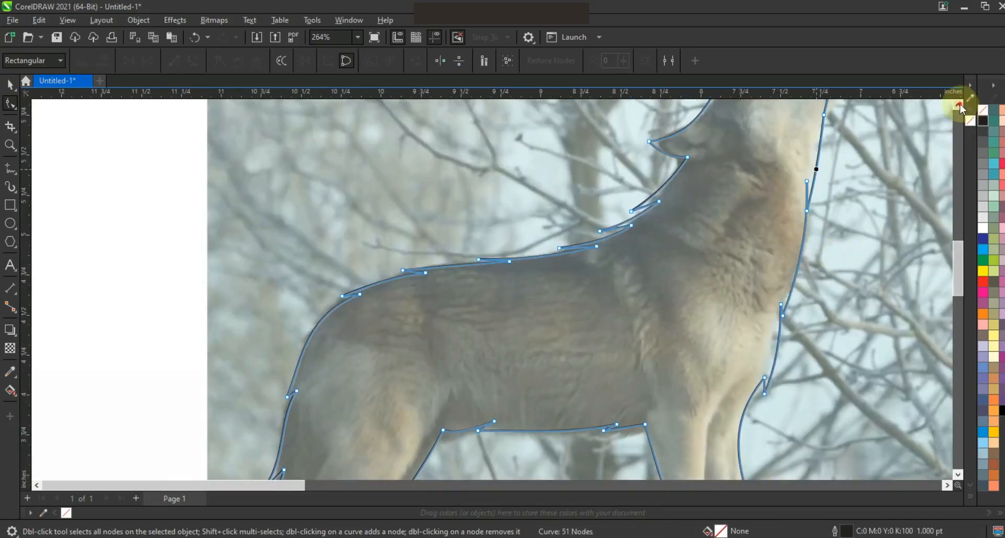
scroll(847, 214, "up", 2)
left_click_drag(849, 225, 852, 225)
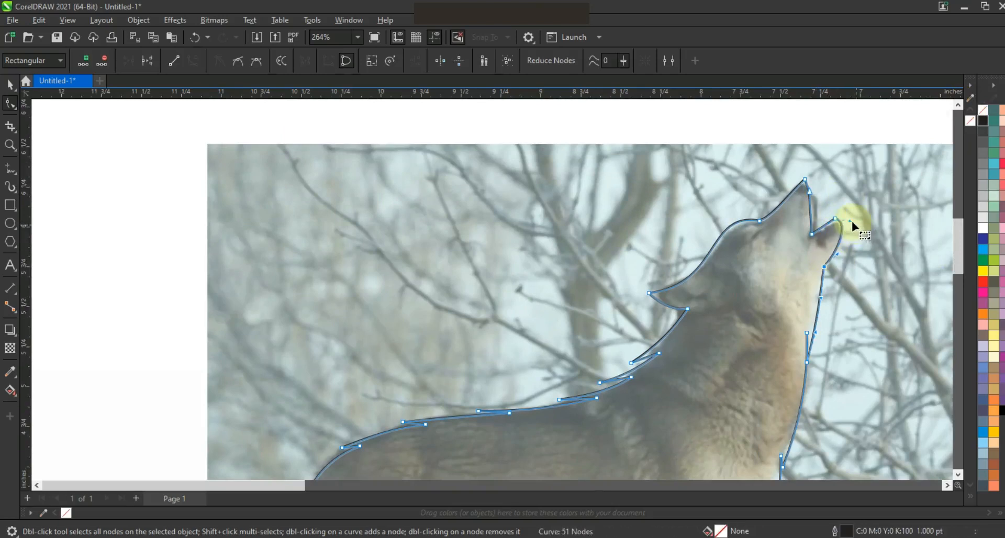
left_click_drag(809, 202, 813, 203)
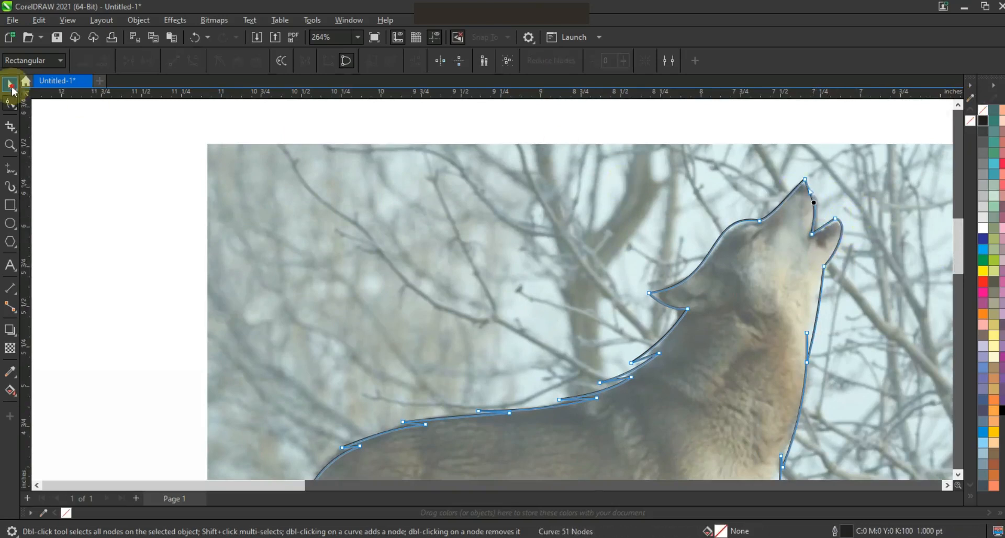
Fill the wolf outline with solid black and check the silhouette over the photo.
left_click(11, 85)
key("F3")
left_click(1001, 409)
left_click(872, 301)
key("shift+F2")
left_click(873, 203)
key("F3")
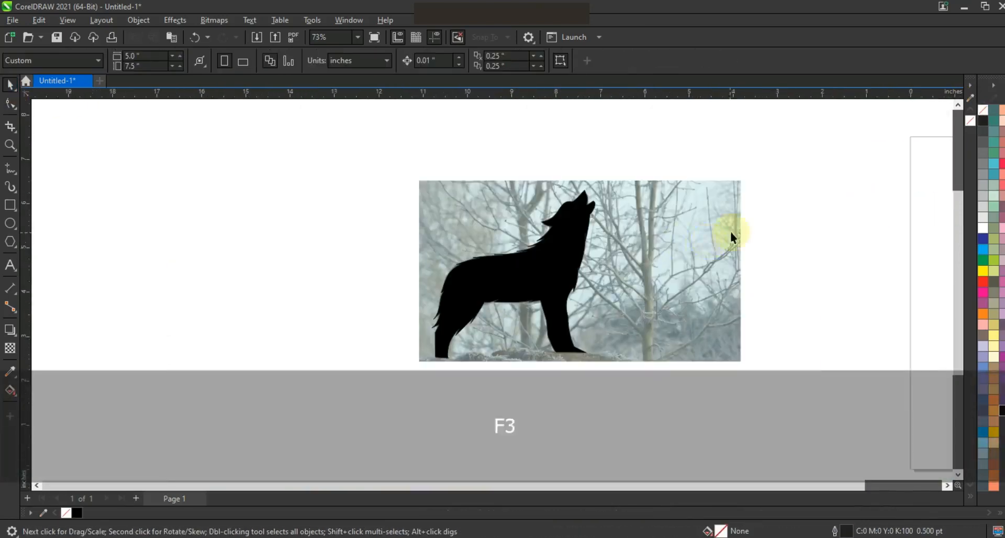
Undo the black fill of the wolf shape.
left_click(10, 145)
left_click_drag(339, 179, 730, 381)
left_click(10, 84)
key("ctrl+z")
key("Escape")
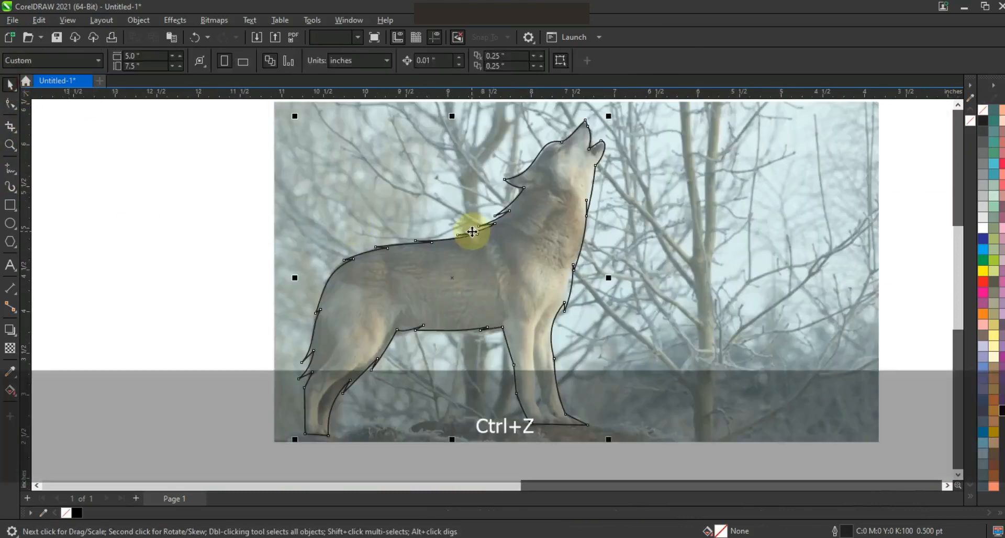
Draw a closed freehand outline around the gap between the wolf's front legs, about 0.54 inches tall.
left_click(10, 145)
left_click_drag(448, 299, 676, 440)
left_click(9, 170)
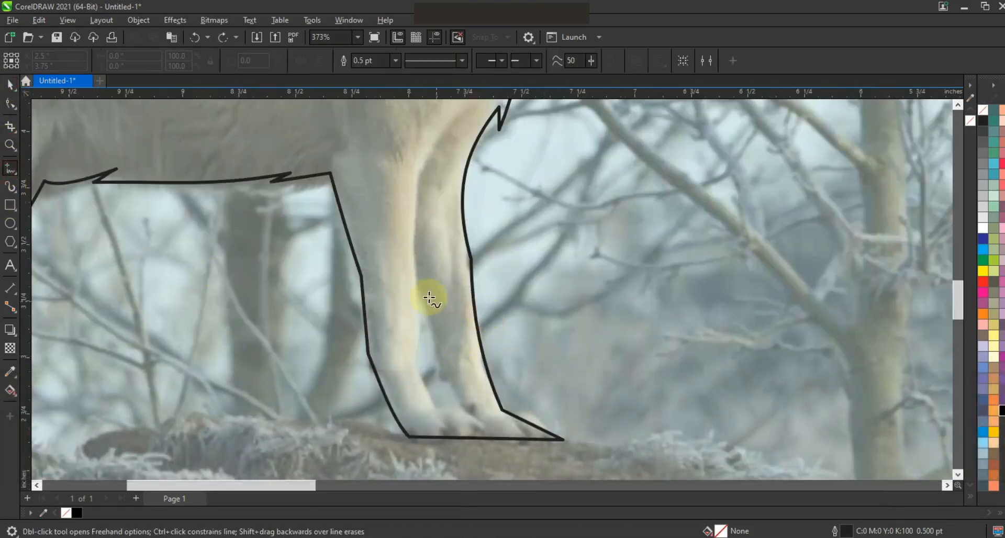
left_click(439, 379)
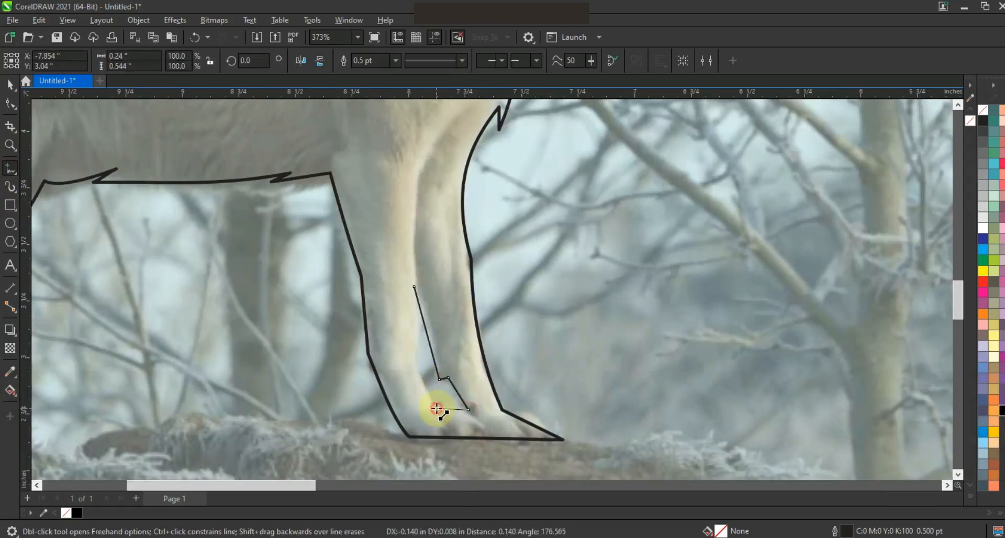
left_click(414, 288)
Curve the long sides and the bottom edge of the leg-gap outline to follow the legs and paws in the photo.
left_click(9, 103)
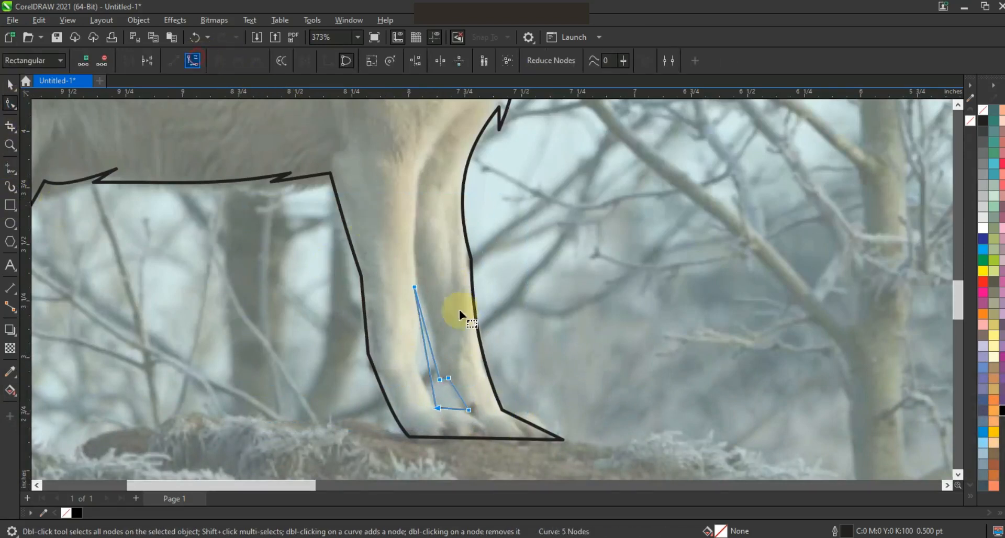
left_click_drag(424, 323, 434, 306)
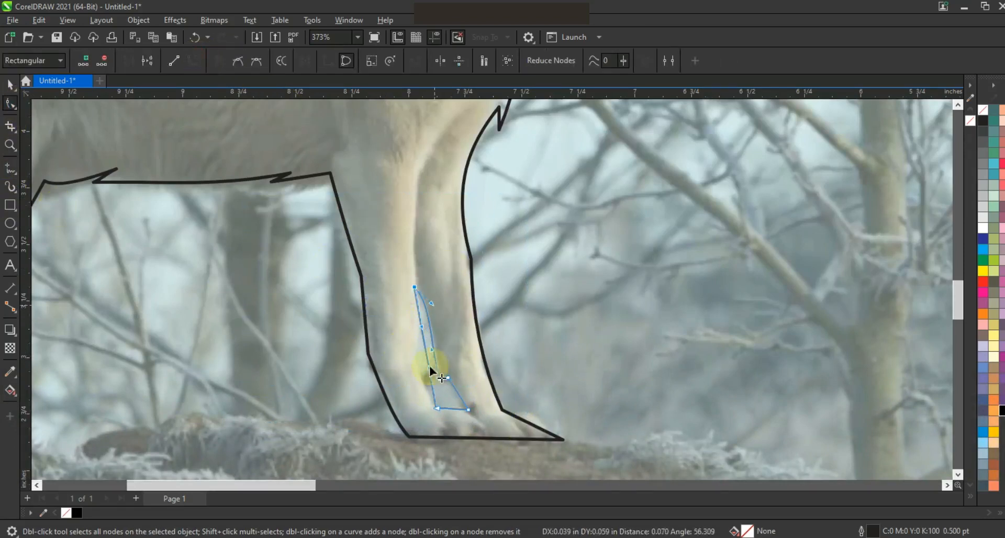
left_click_drag(428, 368, 409, 365)
left_click_drag(454, 392, 454, 405)
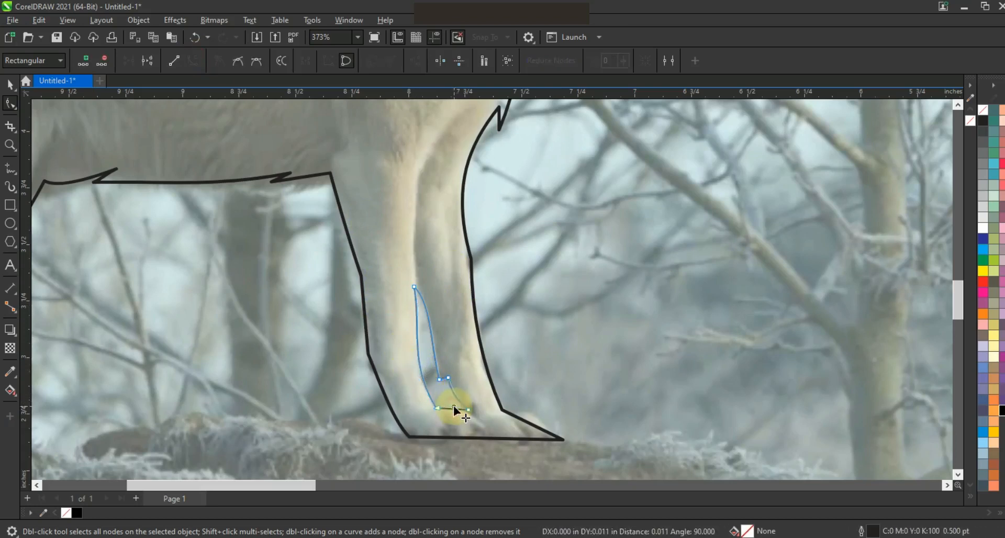
Combine the leg-gap shape with the wolf outline into a single curve.
left_click(9, 88)
left_click(333, 181, "shift")
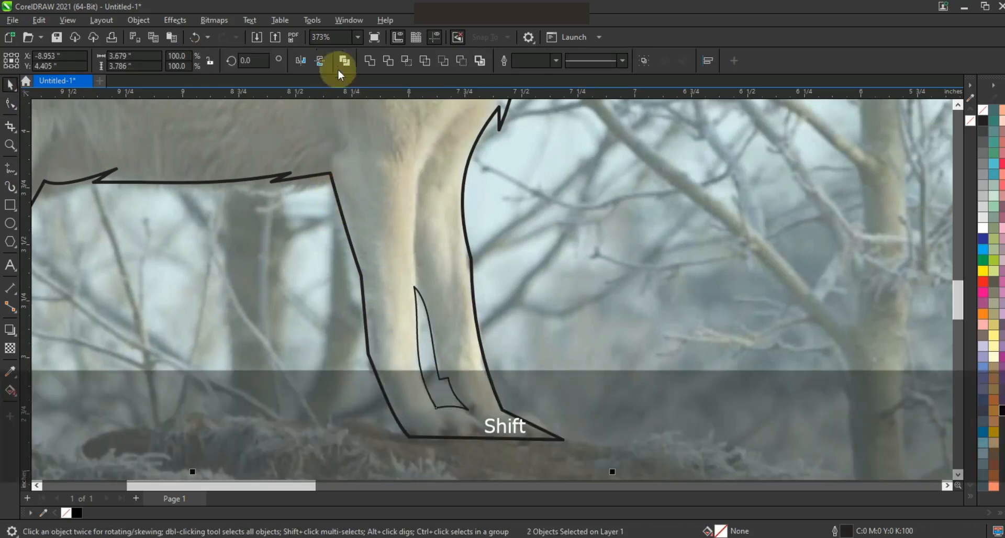
left_click(345, 61)
Fill the combined wolf curve with solid black and deselect it.
key("F3")
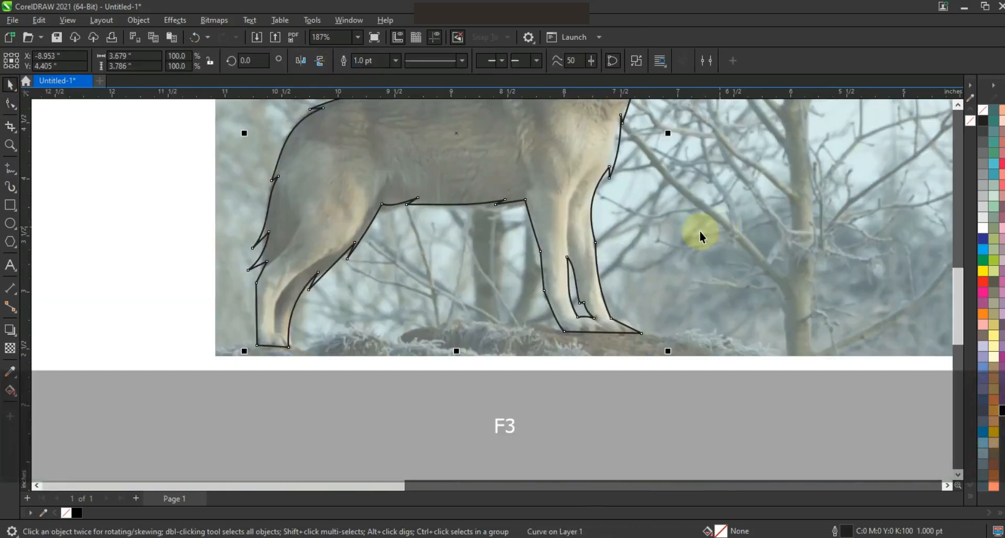
key("Escape")
key("F3")
left_click(620, 239)
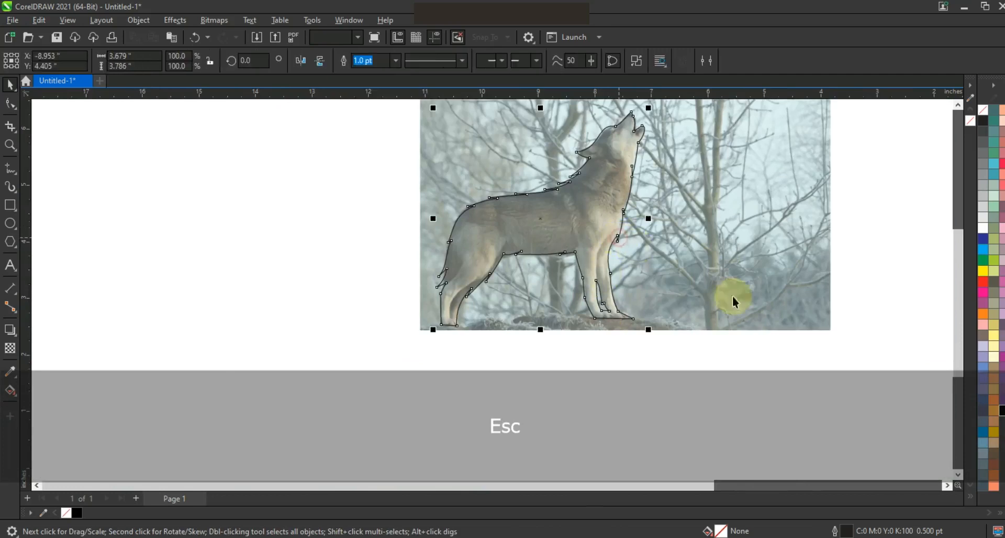
left_click(1000, 411)
key("Escape")
Draw a closed lightning-bolt outline over the dark bolt with a 1.5 pt red line, extending both arms to about 6 inches overall.
key("F3")
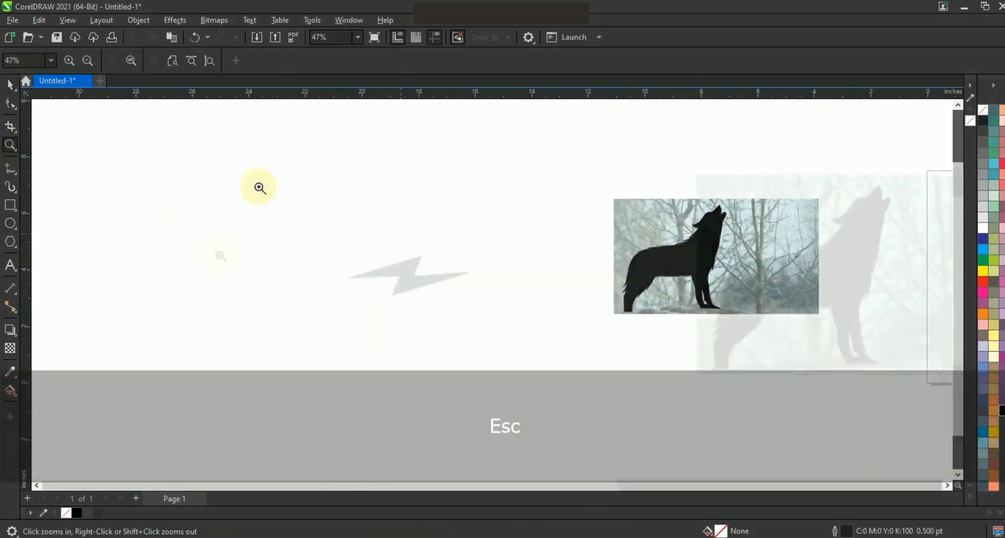
left_click_drag(230, 164, 763, 365)
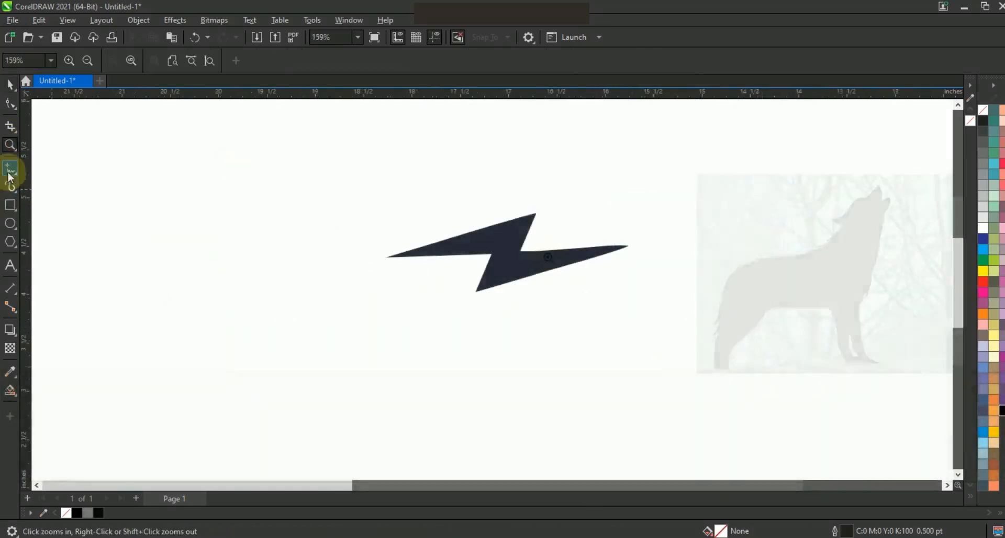
left_click(10, 172)
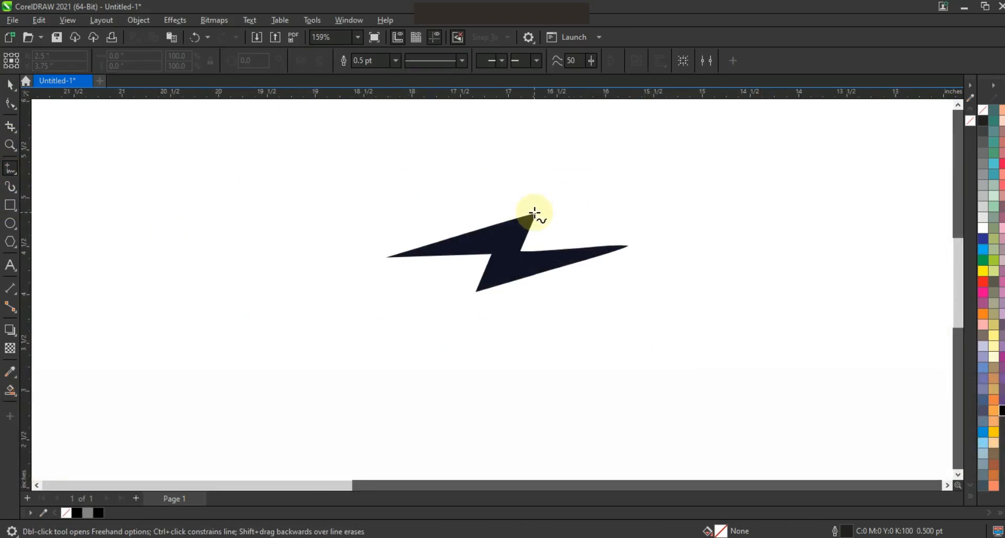
left_click(396, 61)
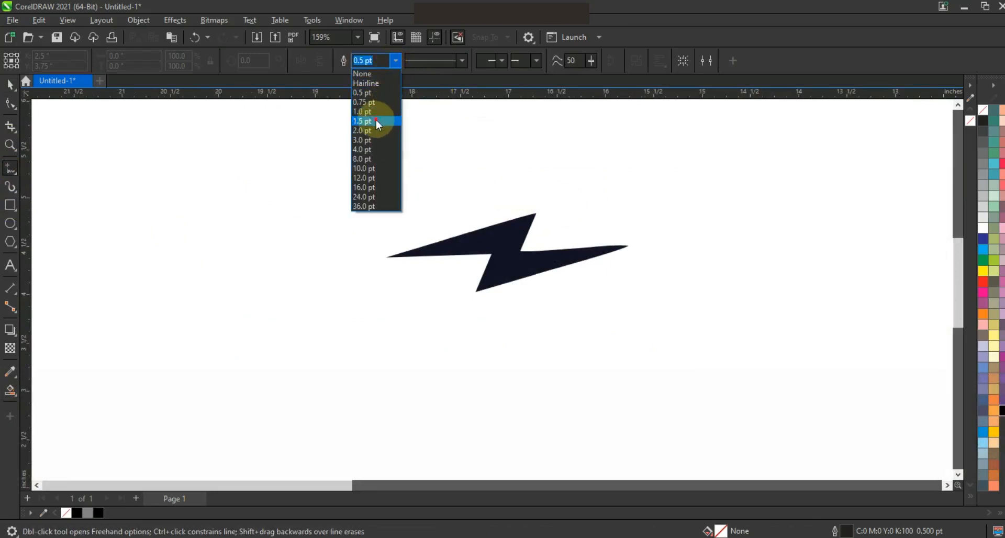
left_click(375, 120)
right_click(983, 286)
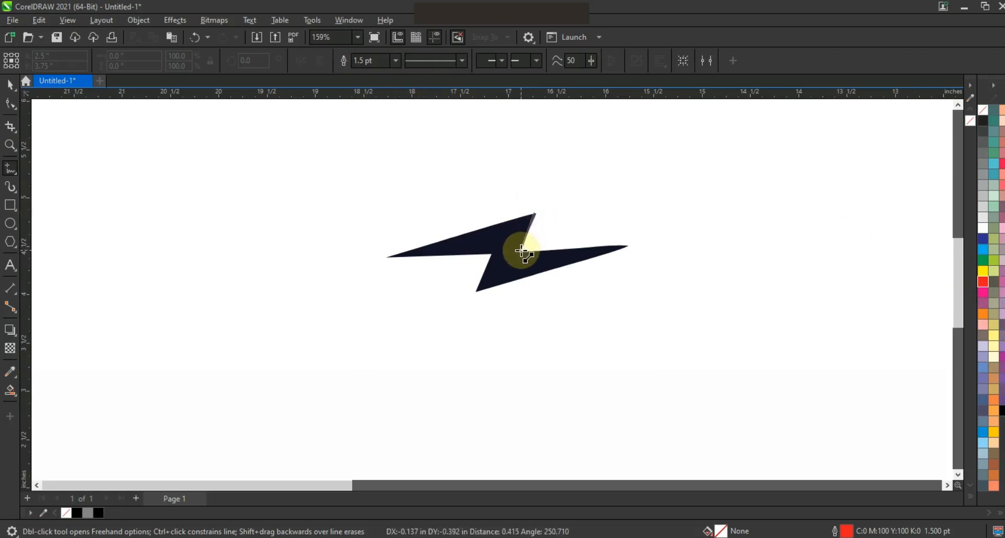
left_click(522, 251)
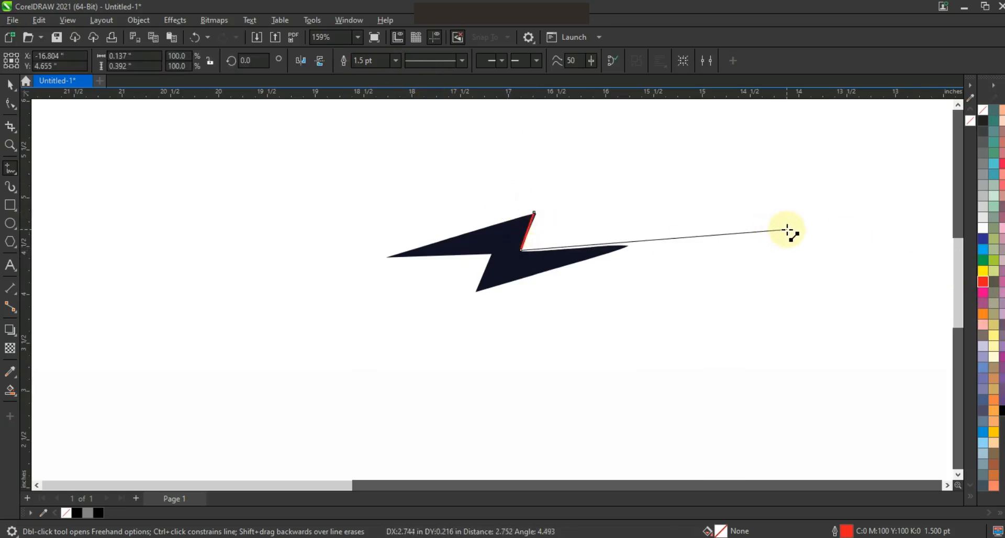
left_click(780, 263)
left_click(496, 249)
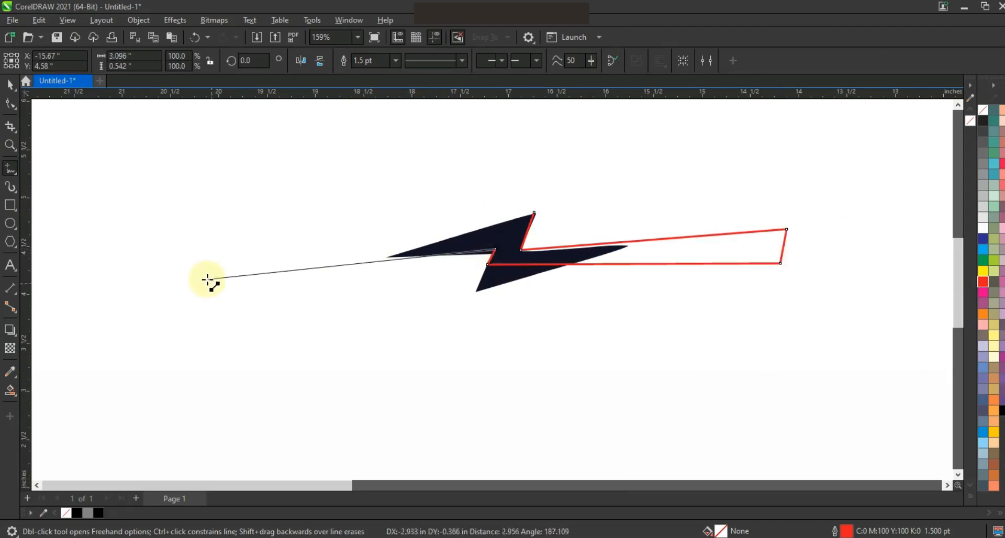
left_click(203, 277)
left_click(533, 213)
Arch the top edge of the red bolt's right arm, raising its inner notch node and outer corner node.
left_click(10, 103)
left_click_drag(876, 339, 875, 338)
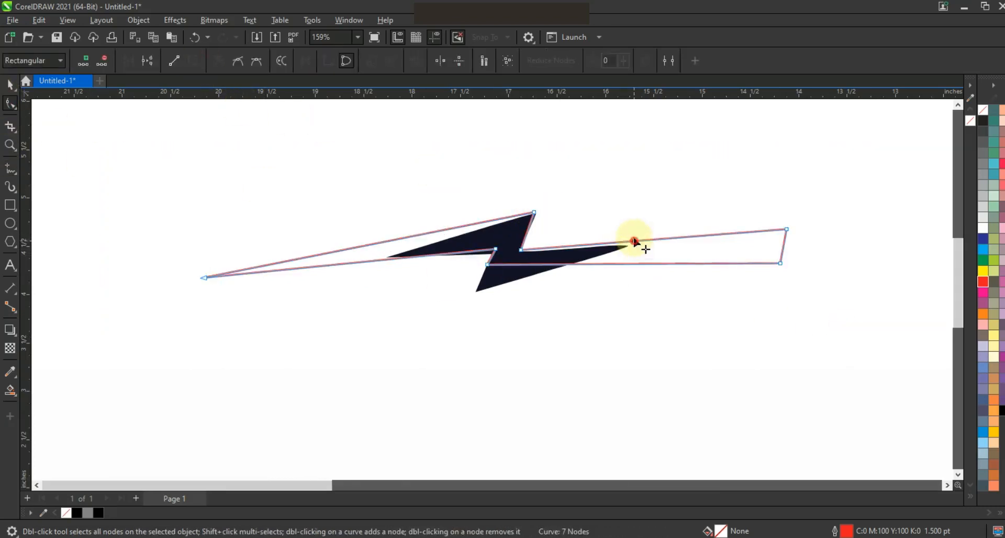
left_click_drag(633, 240, 633, 232)
left_click_drag(521, 250, 524, 242)
left_click(536, 232)
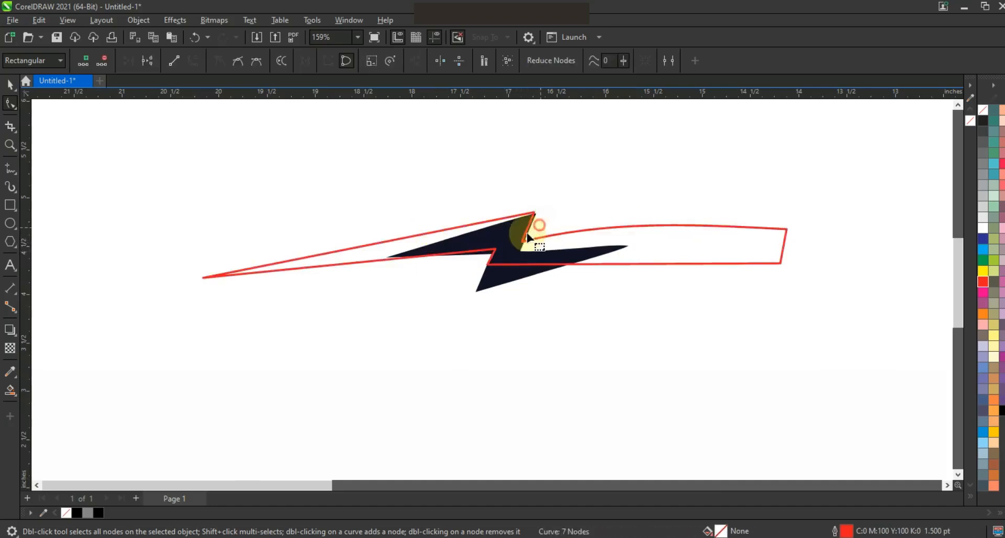
left_click(527, 227)
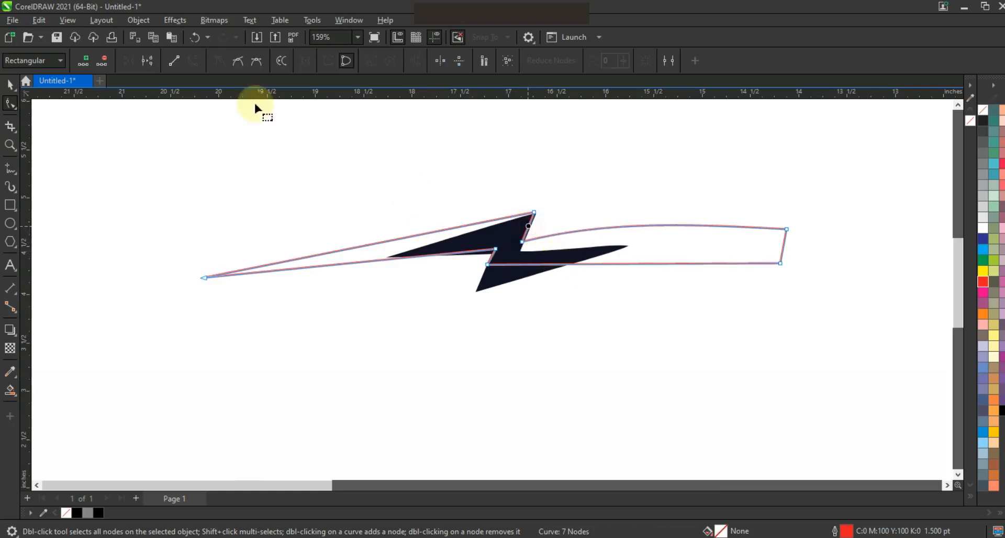
left_click(173, 61)
mouse_move(802, 216)
left_mouse_down()
mouse_move(776, 237)
mouse_move(786, 217)
left_mouse_up()
left_click(701, 214)
Arch both edges of the bolt's pointed left arm and the lower edge of its right arm.
left_click(389, 237)
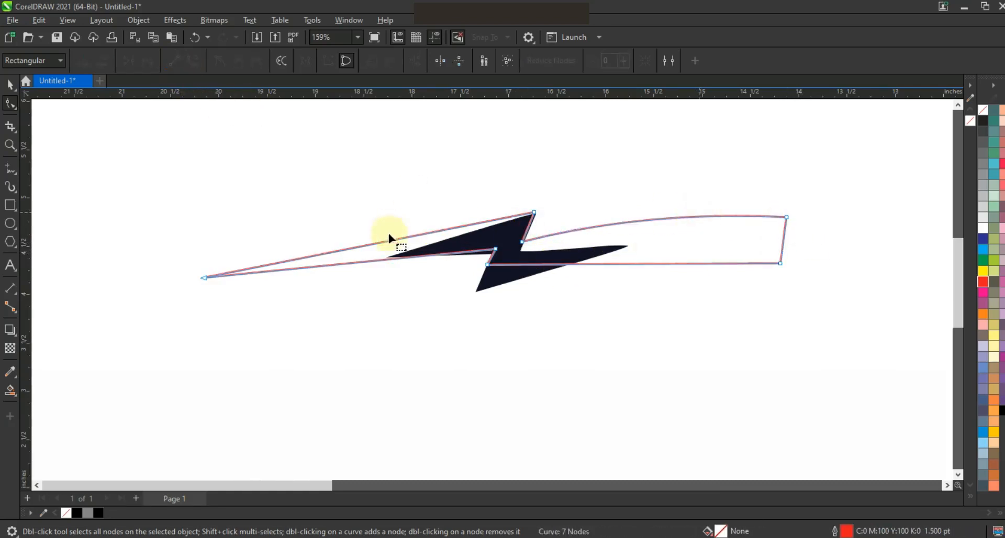
left_click_drag(390, 236, 383, 254)
left_click(748, 273)
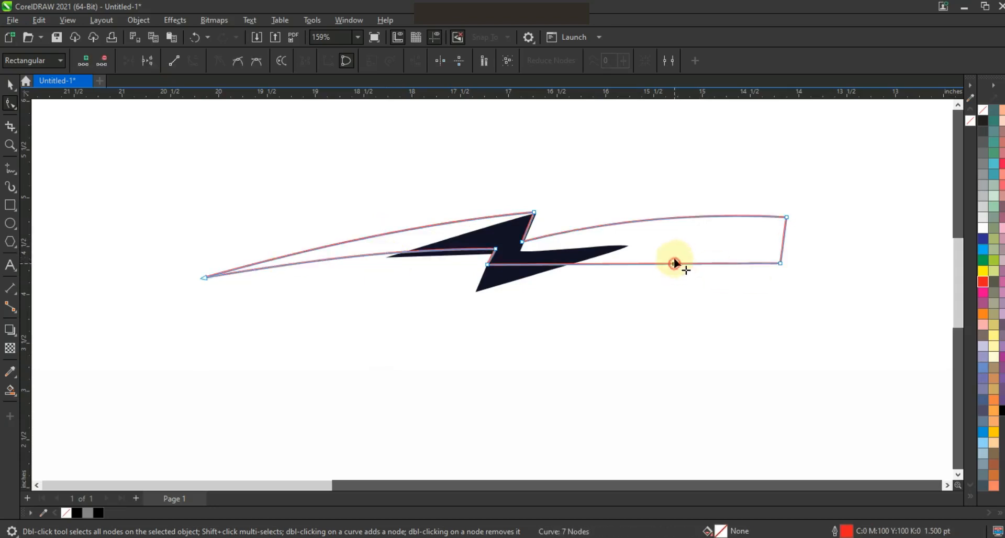
left_click_drag(675, 264, 673, 252)
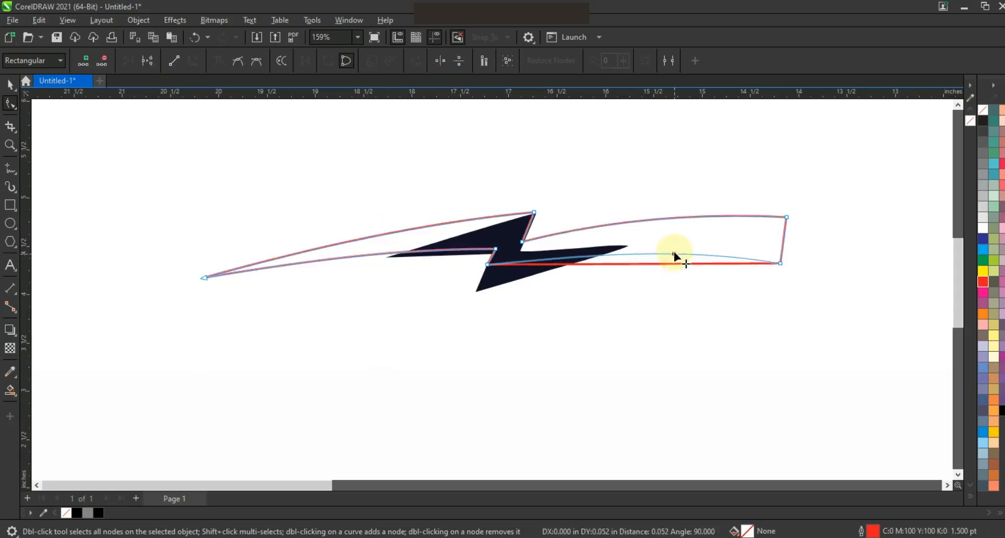
Fill the redrawn bolt with red and move it clear to delete the original dark bolt.
left_click(9, 84)
left_click(983, 281)
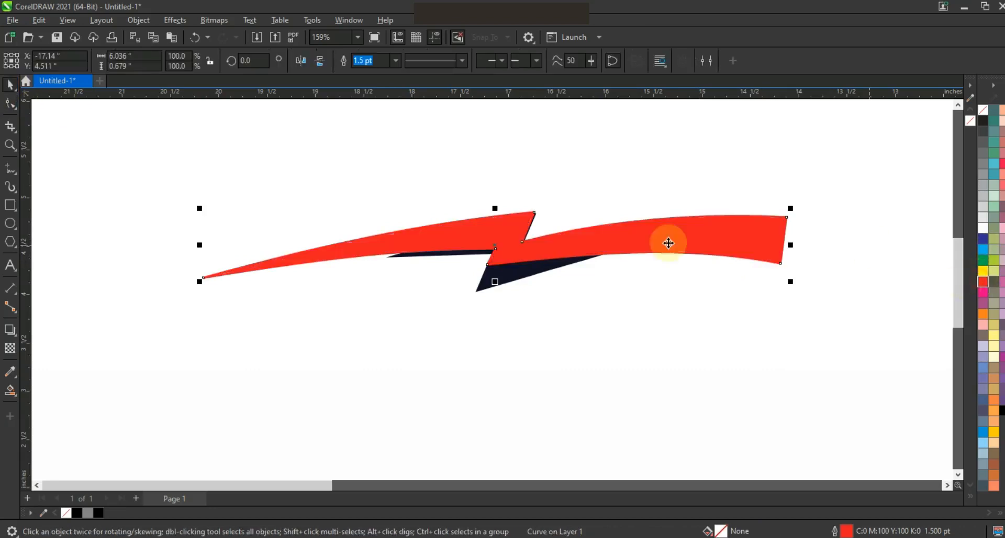
left_click_drag(654, 351, 653, 351)
left_click(568, 258)
key("Delete")
Narrow the red bolt to about 5.2 inches wide and shift it slightly up and to the left.
left_click(650, 359)
key("F3")
left_click(616, 333)
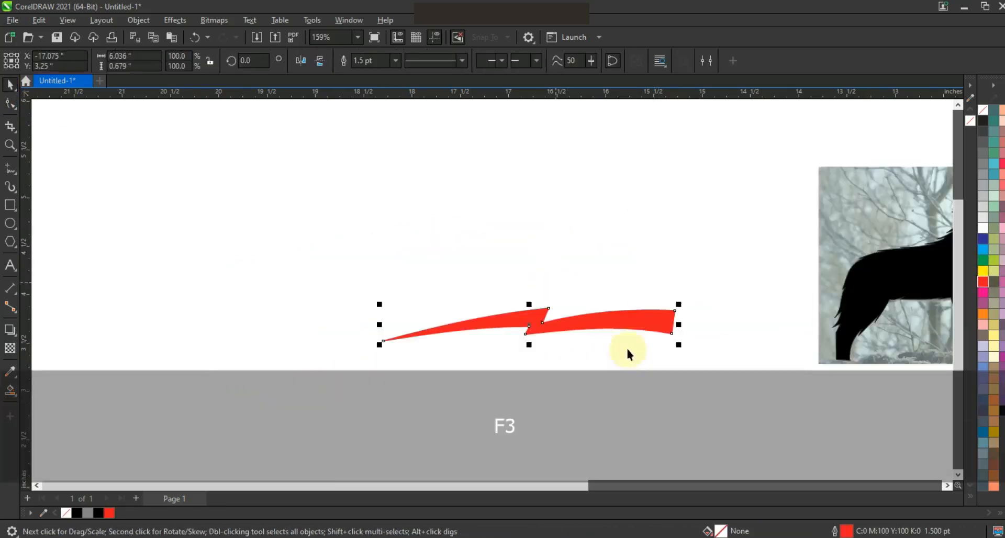
left_click(621, 316)
left_click_drag(681, 328, 657, 328)
left_click_drag(616, 323, 602, 314)
Move the black wolf from the photo onto the red bolt and scale it down slightly so its paws rest on the bolt.
left_click(776, 386)
left_click_drag(886, 293, 520, 250)
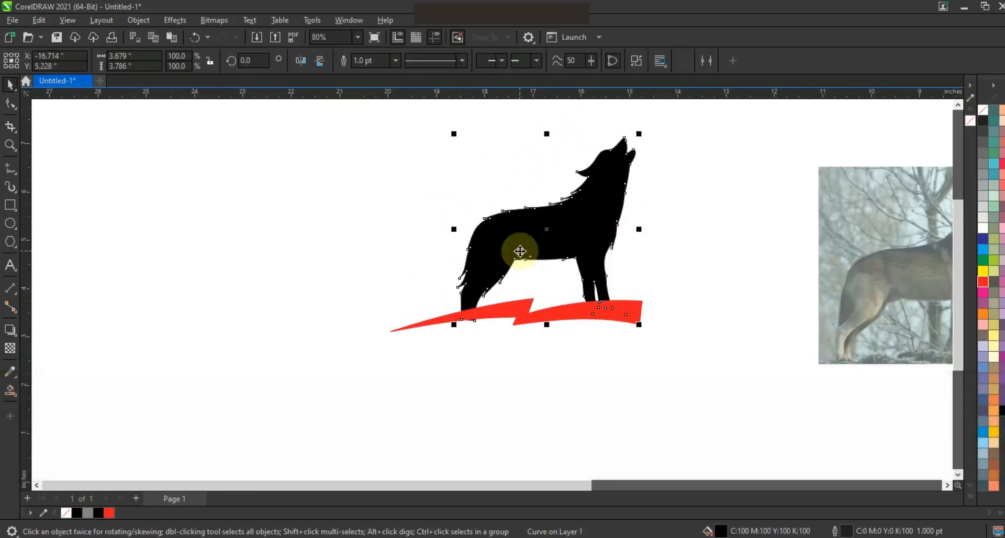
left_click(637, 139, "shift")
left_click(634, 149, "shift")
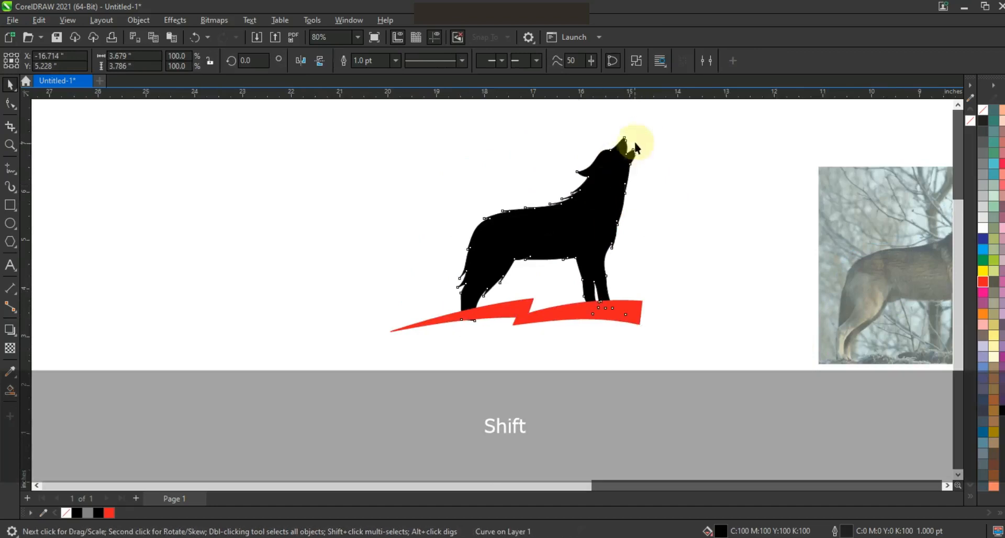
left_click_drag(636, 137, 624, 148)
left_click_drag(593, 211, 592, 213)
Change the bolt's fill to black and remove its outline.
left_click(637, 309)
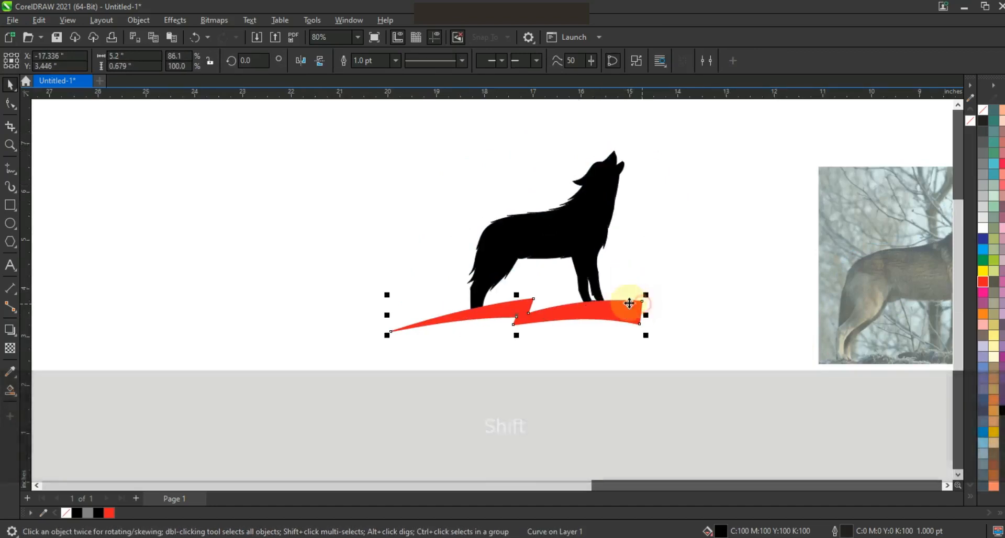
left_click(970, 416)
right_click(970, 120)
Shift the wolf and bolt together slightly to the left and enlarge the bolt to about 5.55 by 0.73 inches.
left_click(552, 240, "shift")
left_click_drag(589, 225, 569, 228)
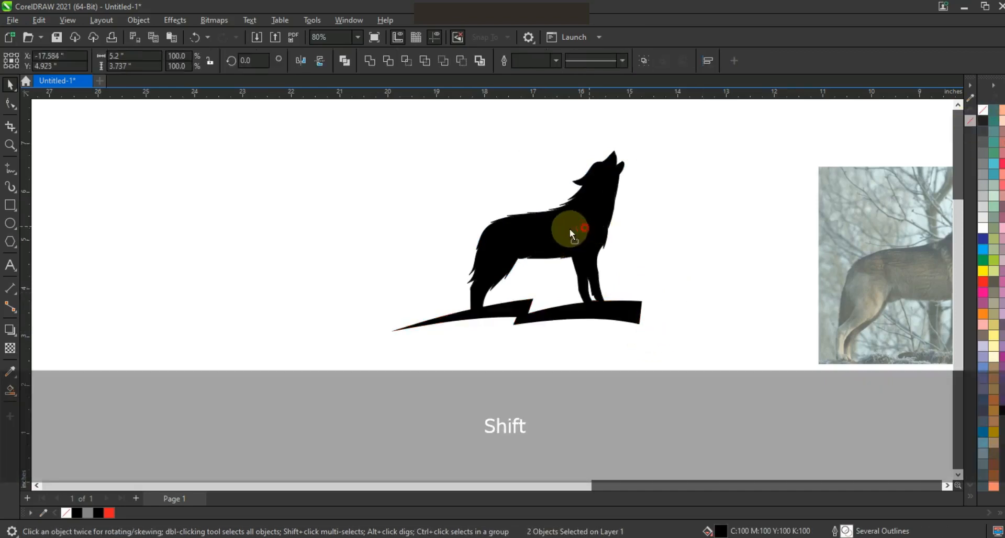
left_click(673, 282)
left_click(619, 313)
left_click_drag(627, 296, 642, 293)
Place a copy of the bolt rotated 180° below the original and mirror the copy vertically.
left_click(618, 317)
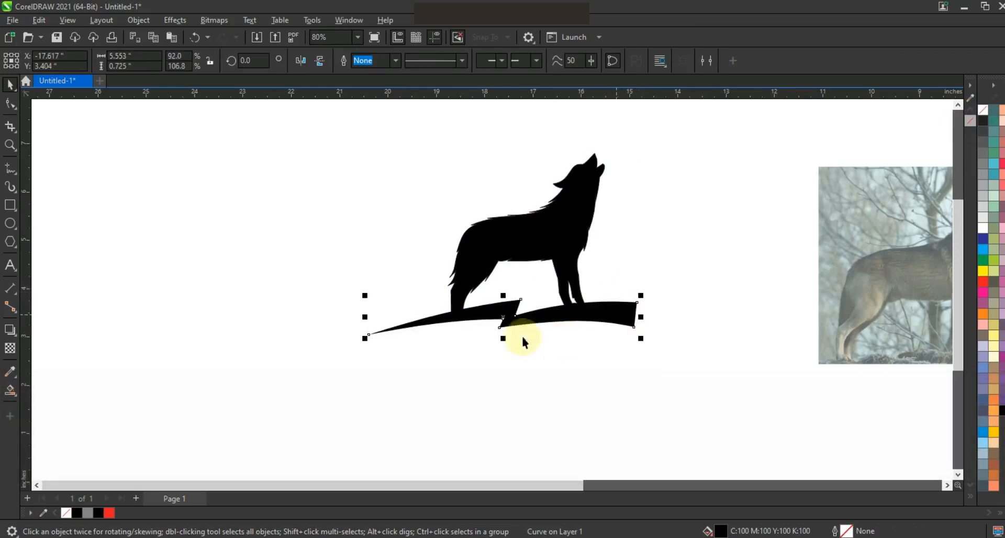
left_click_drag(503, 296, 527, 381)
left_click(583, 392)
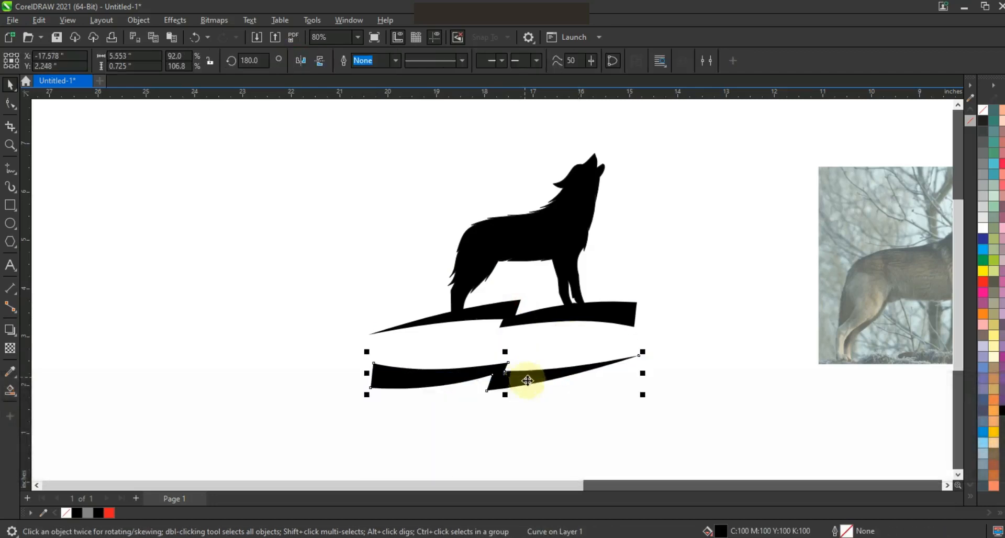
left_click(320, 60)
Tilt the lower bolt copy to a rotation of about 185.5° and position it beneath the upper bolt.
left_click(572, 374)
left_click_drag(642, 409, 644, 393)
left_click(555, 381)
left_click_drag(562, 382, 558, 383)
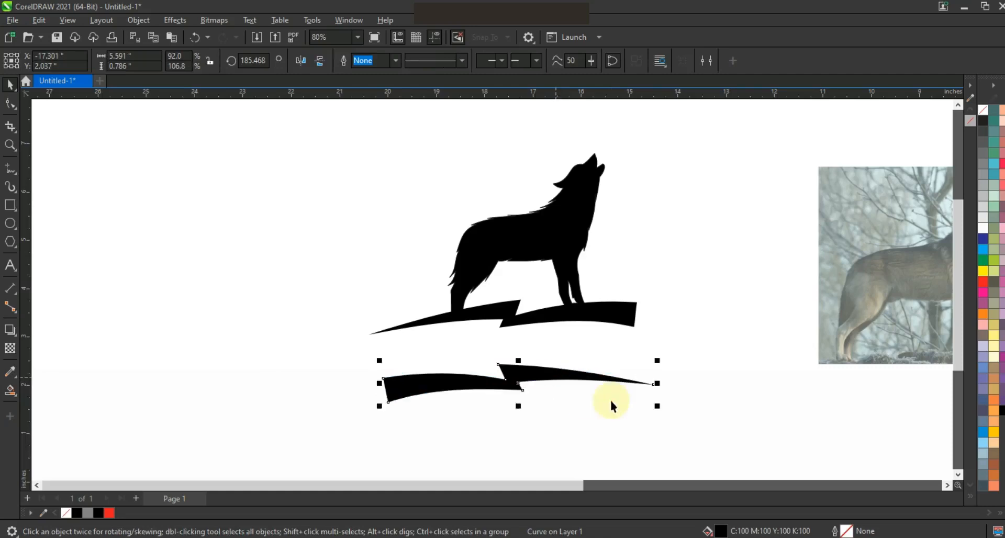
left_click(625, 389)
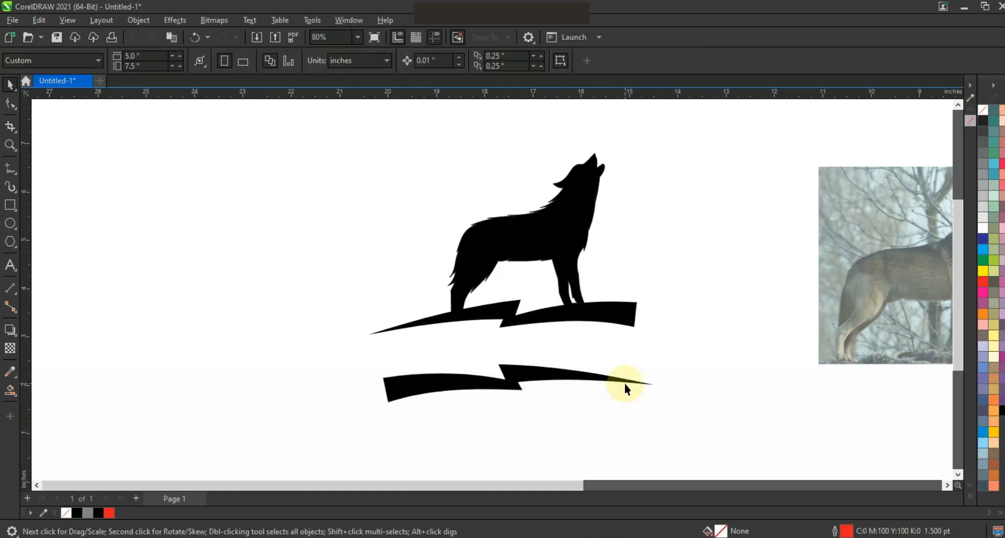
Add the text BLACK WOLVES in 24 pt Arial beside the space between the two bolts.
left_click_drag(595, 375, 595, 373)
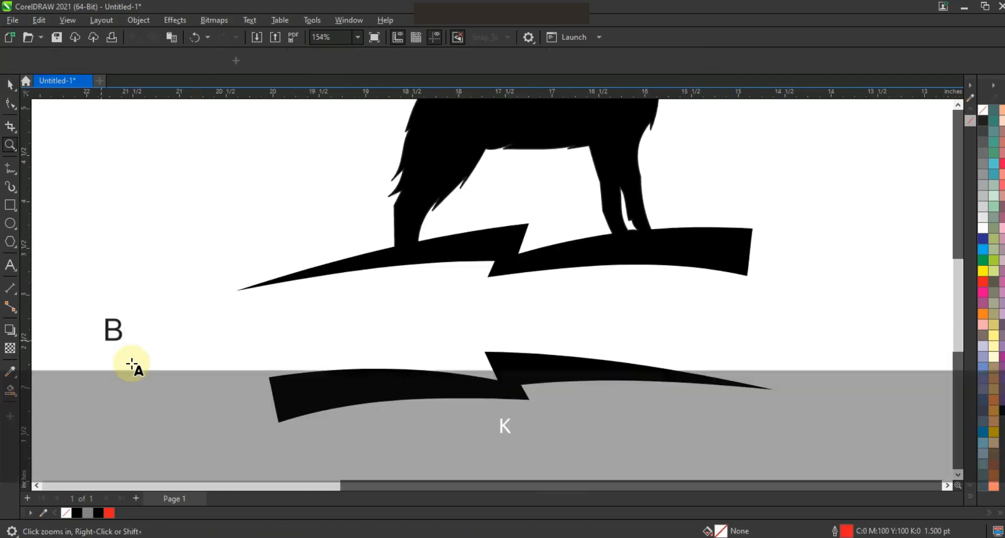
type("LACK")
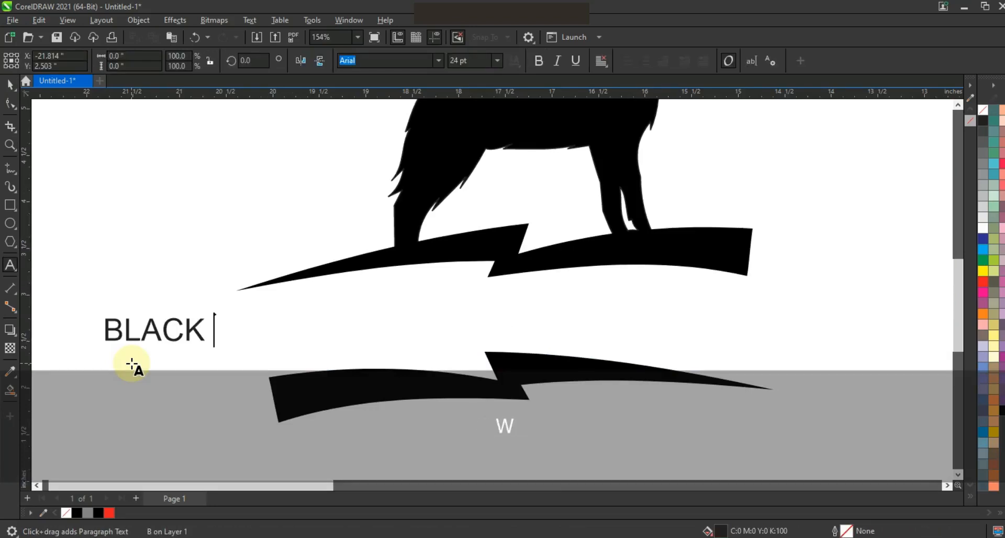
type(" WOLVES")
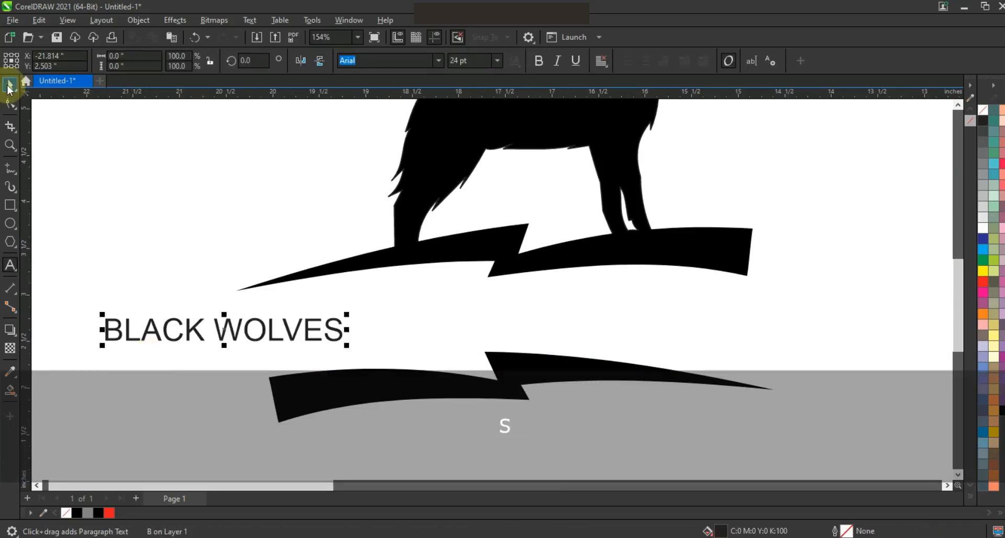
Change the BLACK WOLVES font to Machine BT, enlarge it to about 73 pt and fit it between the two bolts.
left_click(9, 85)
left_click(438, 60)
left_click(400, 133)
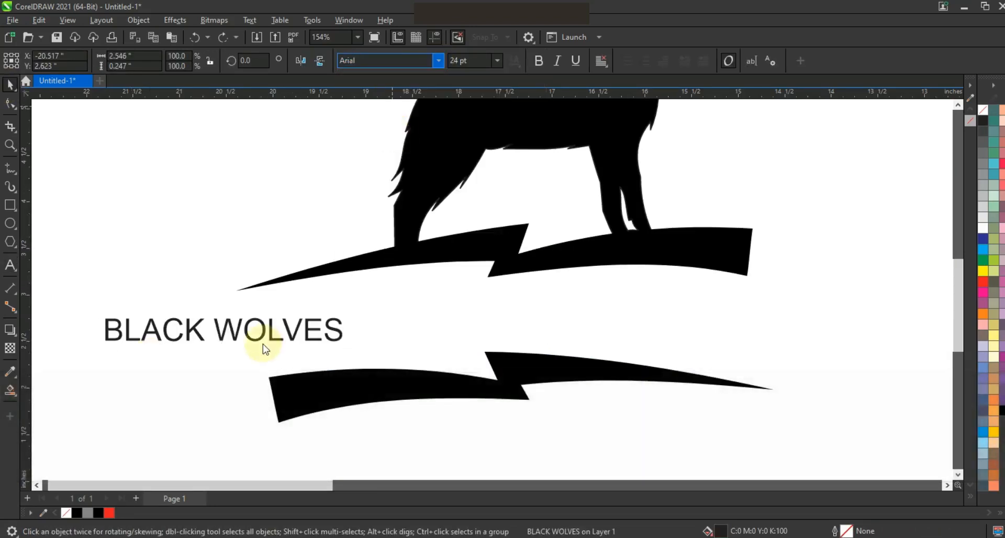
left_click_drag(263, 335, 747, 395)
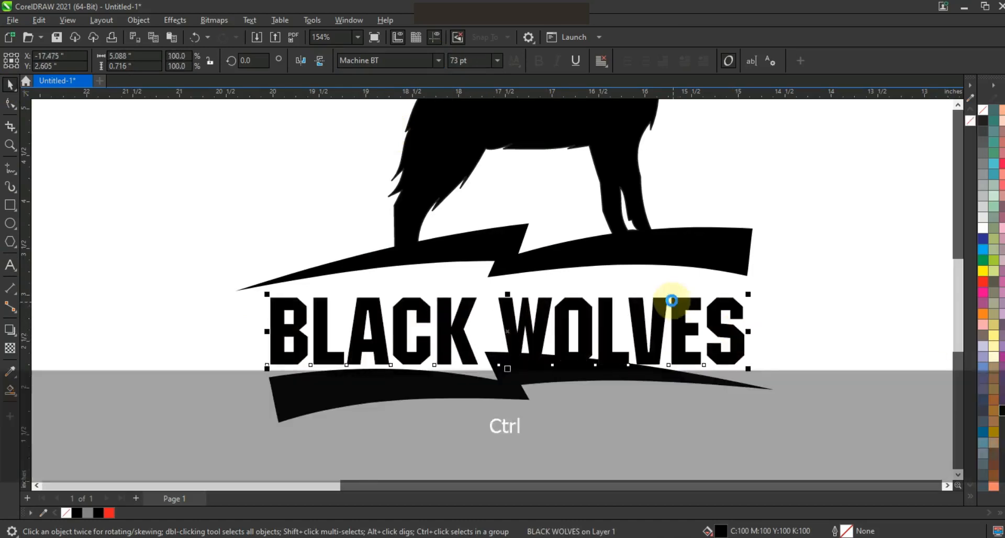
Convert the BLACK WOLVES text to curves and apply an envelope with only its corner nodes kept.
key("ctrl+q")
left_click(16, 339)
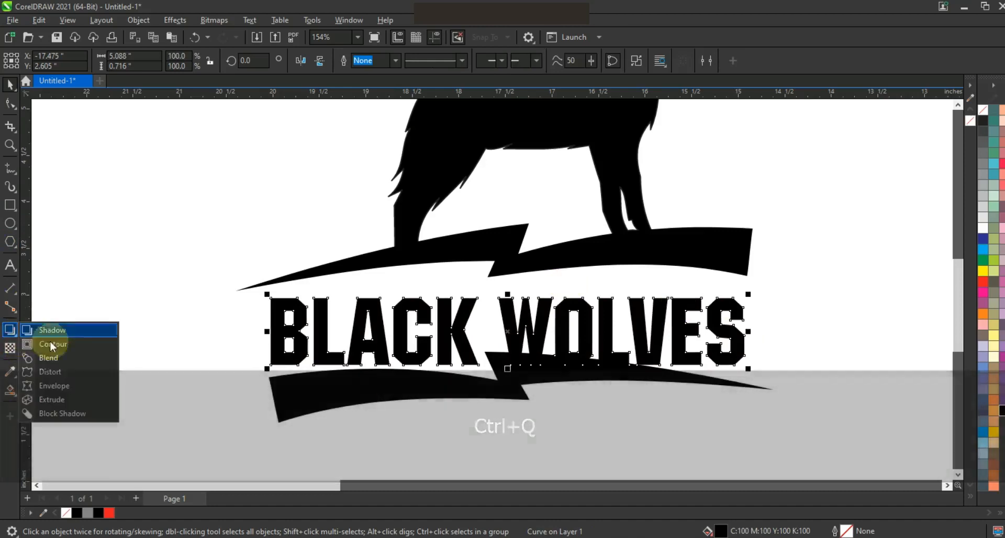
left_click(63, 383)
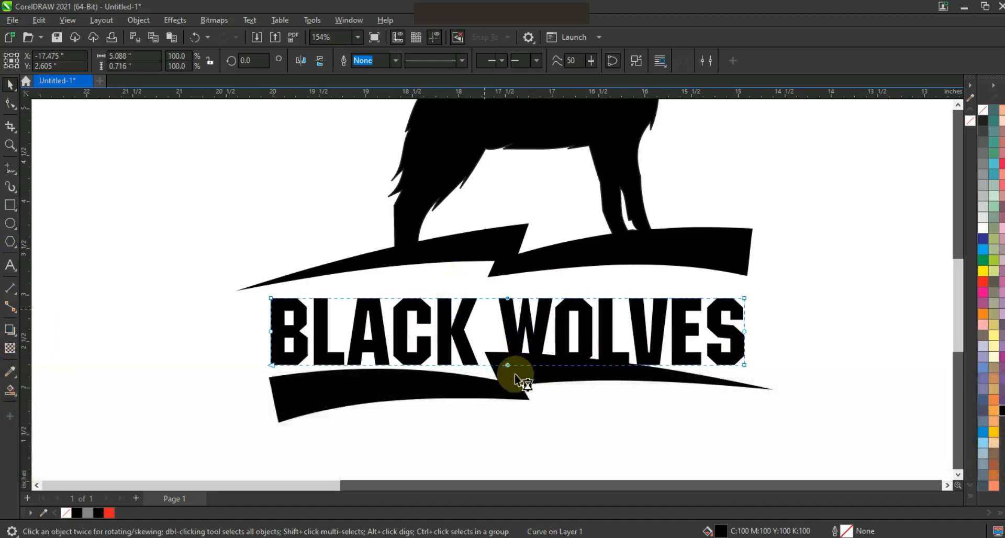
key("Delete")
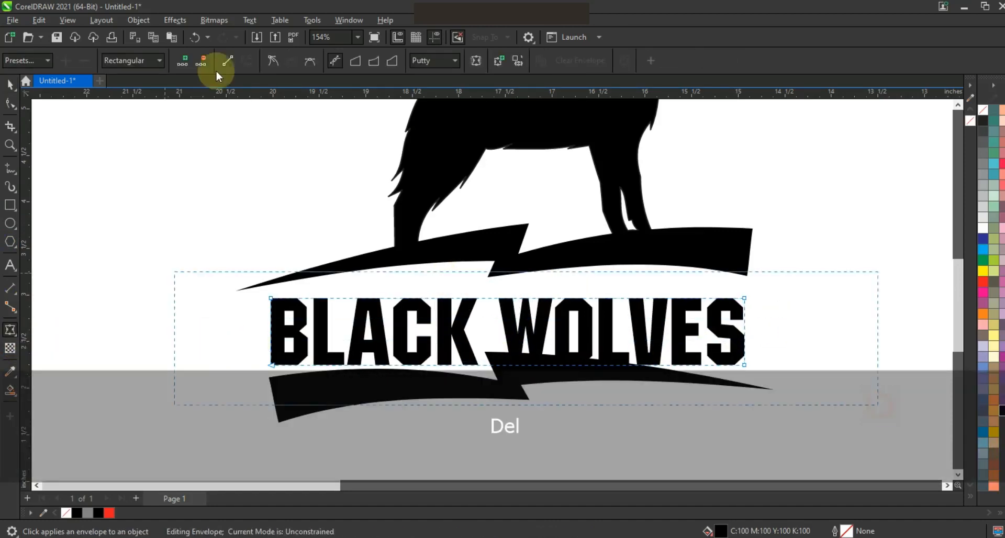
left_click_drag(152, 234, 797, 403)
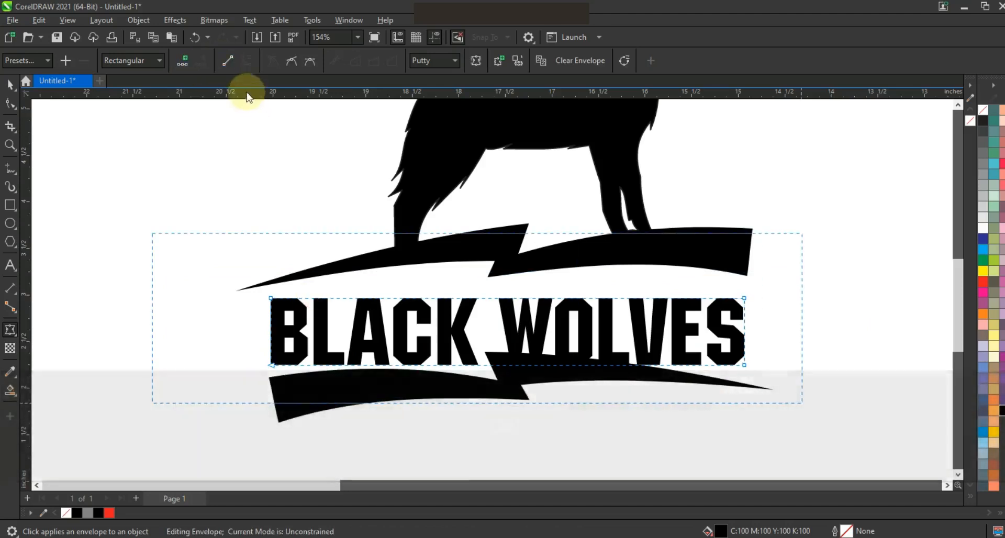
key("Escape")
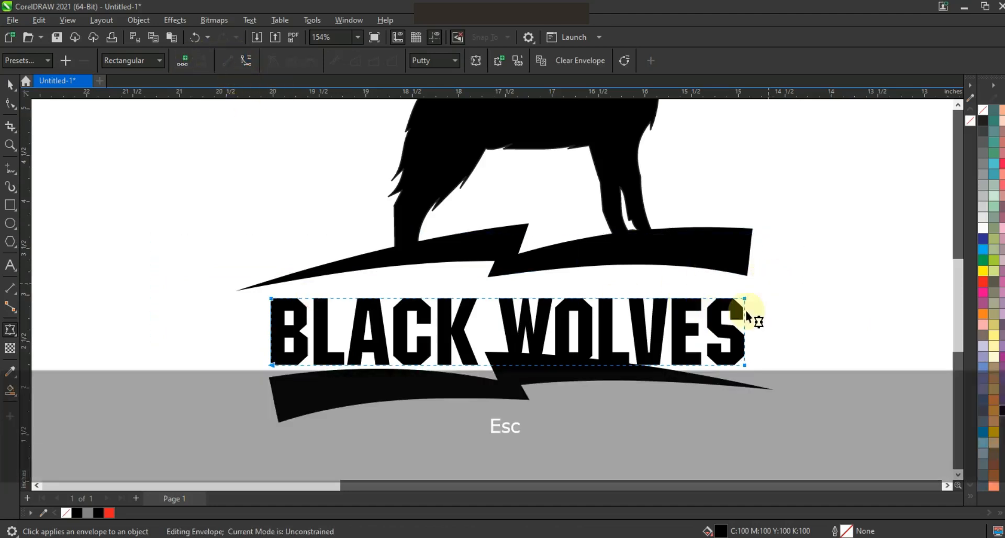
Arch the text envelope's upper and lower edges to follow the bolts and widen its end slightly, to about 5.16 by 0.88 inches overall.
left_click(521, 285)
left_click_drag(522, 298, 519, 284)
left_click_drag(518, 365, 515, 347)
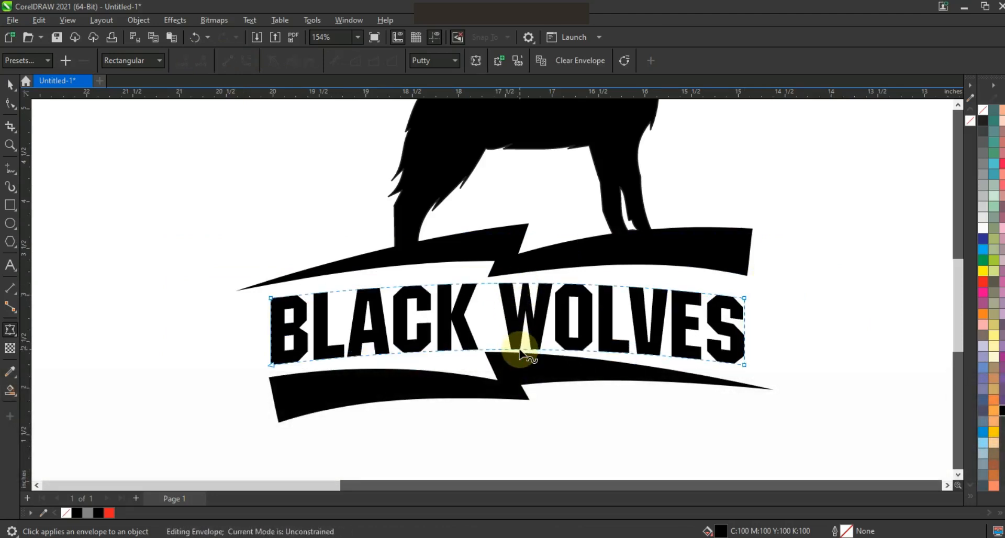
left_click_drag(767, 316, 724, 372)
left_click_drag(744, 299, 744, 297)
left_click_drag(744, 364, 750, 369)
key("Escape")
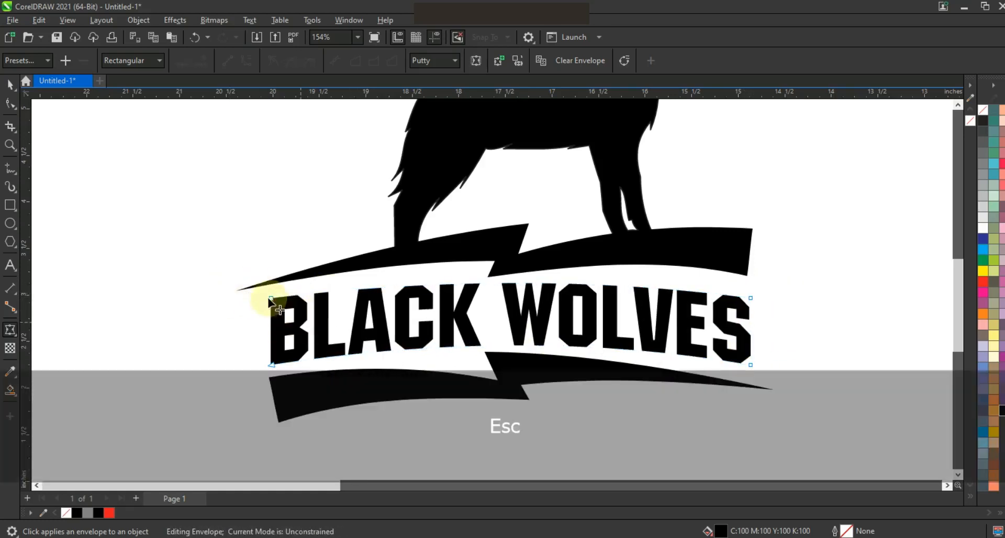
left_click(10, 84)
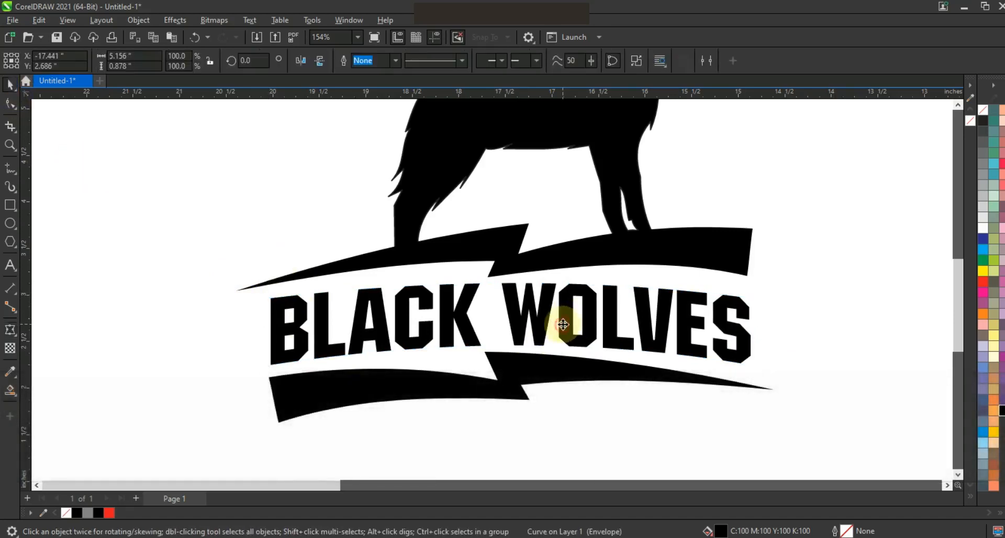
left_click(824, 197)
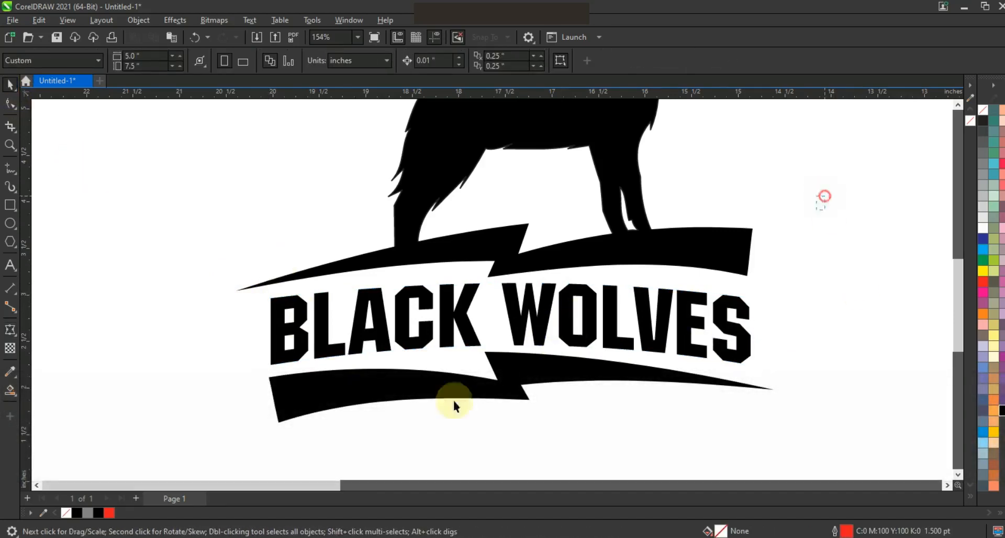
Shrink the text and both bolts together to about 5.62 by 2.08 inches and shift them slightly up under the wolf's feet.
left_click_drag(215, 450, 217, 446)
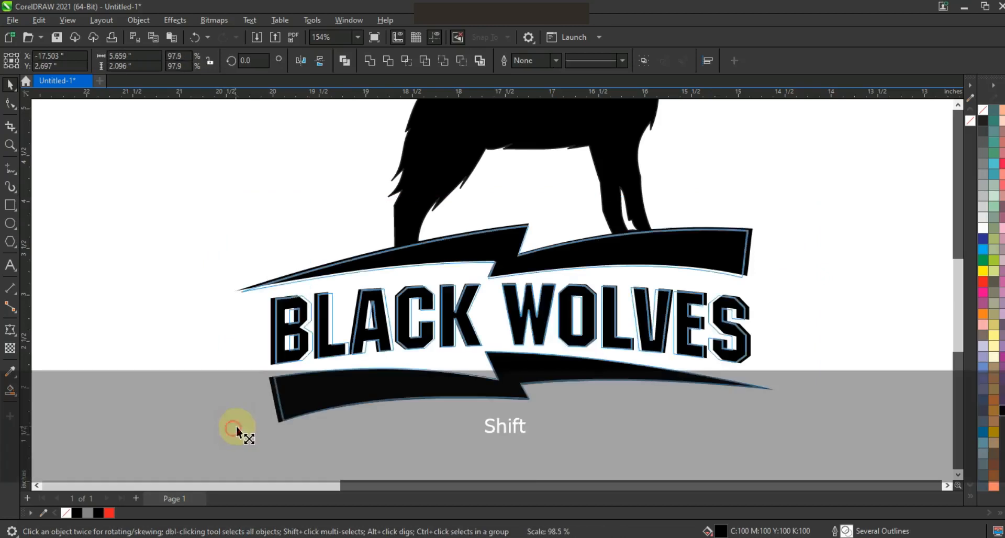
left_click(547, 369, "shift")
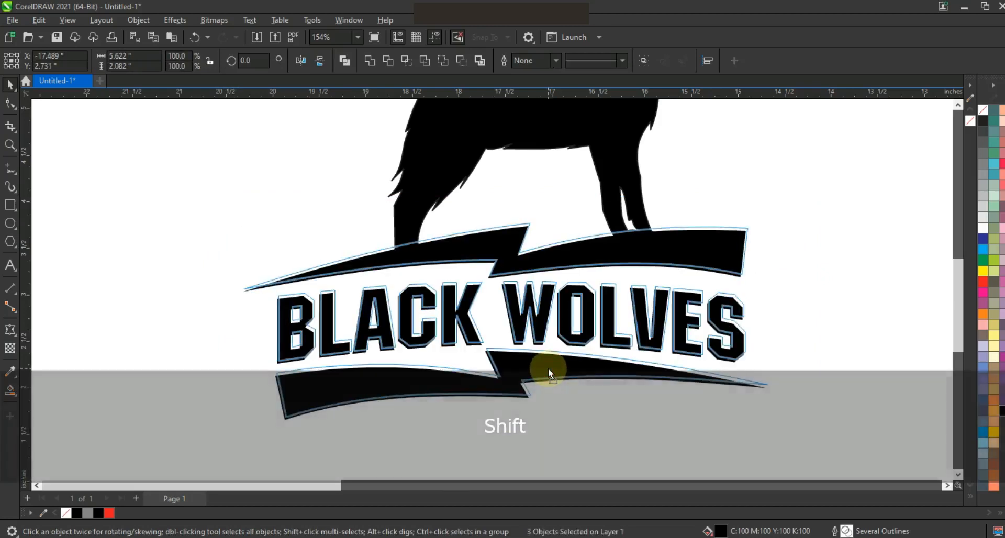
left_click(560, 412)
scroll(641, 383, "down", 2)
key("Escape")
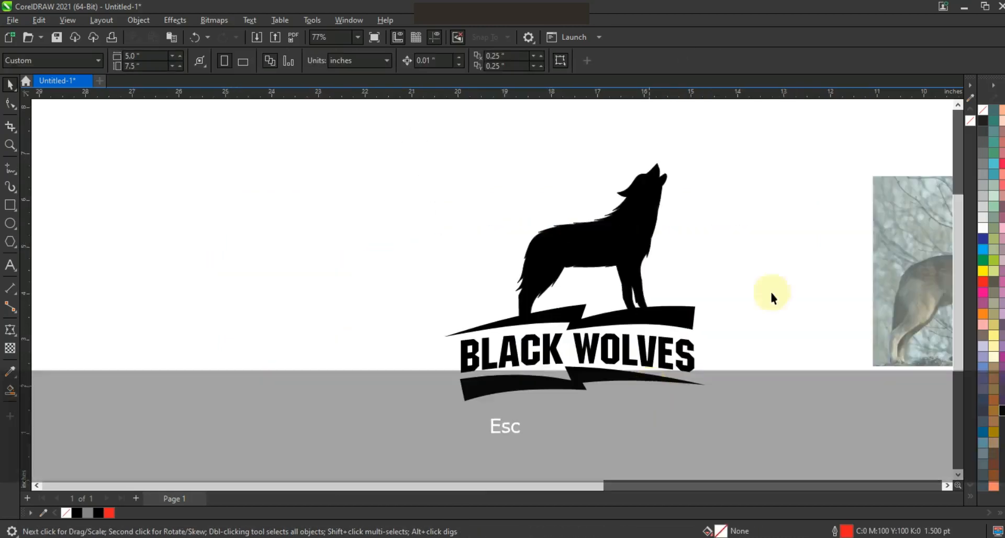
Place a copy of the whole logo beside the original and weld it into one unfilled shape with a 1 pt black outline.
left_click_drag(403, 435, 404, 437)
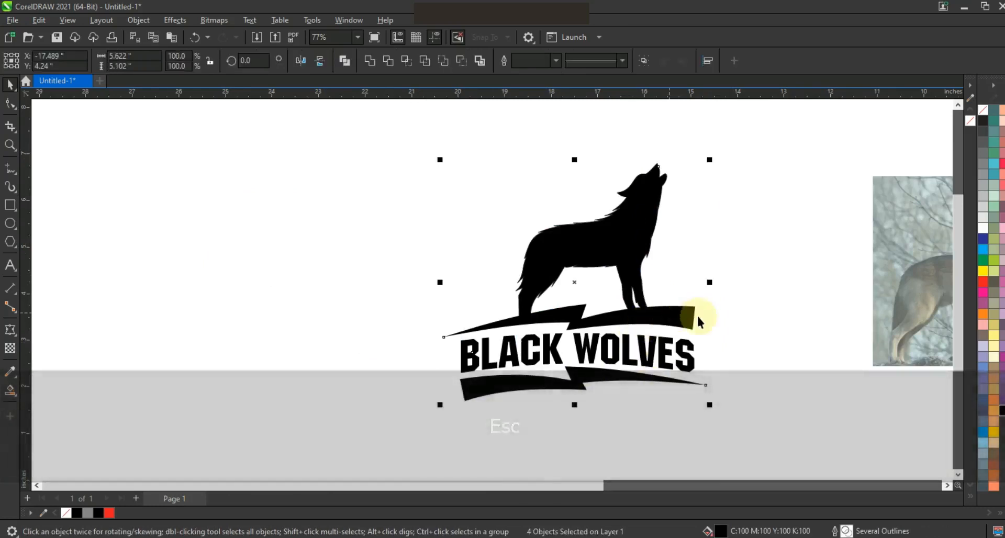
key("ctrl")
left_click_drag(361, 161, 717, 419)
left_click_drag(651, 317, 338, 317)
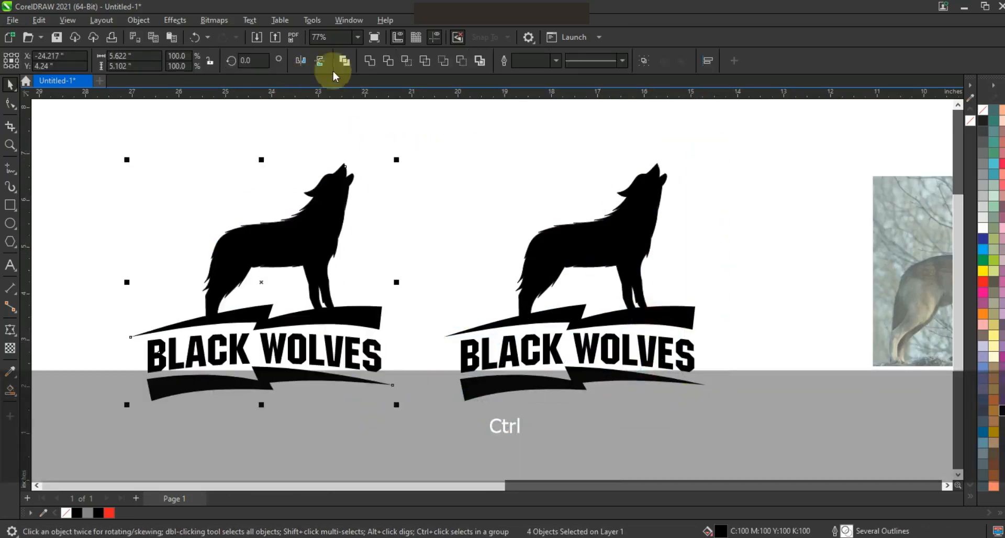
left_click(369, 61)
left_click(984, 112)
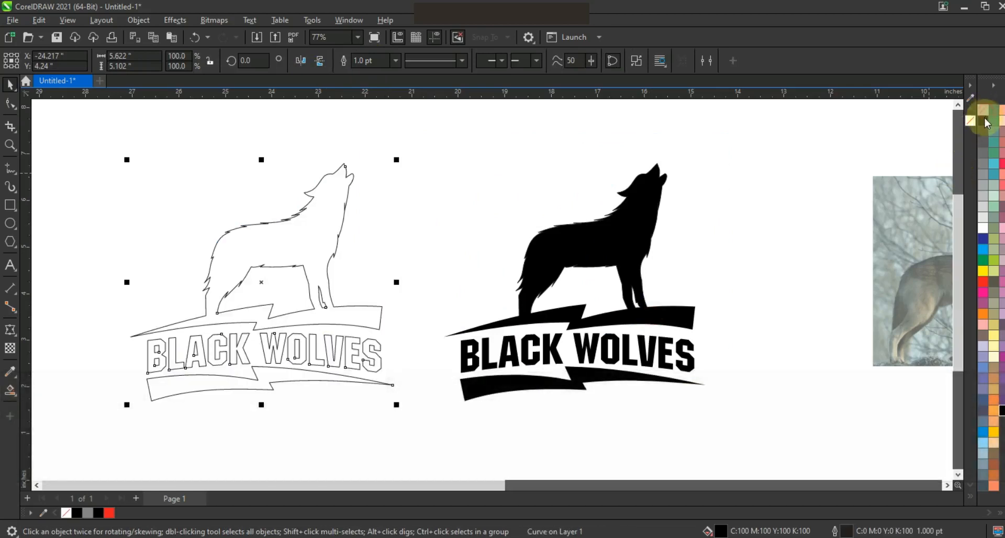
Add a one-step outward contour of 0.08 inches around the welded logo copy and break the contour apart.
left_click(15, 337)
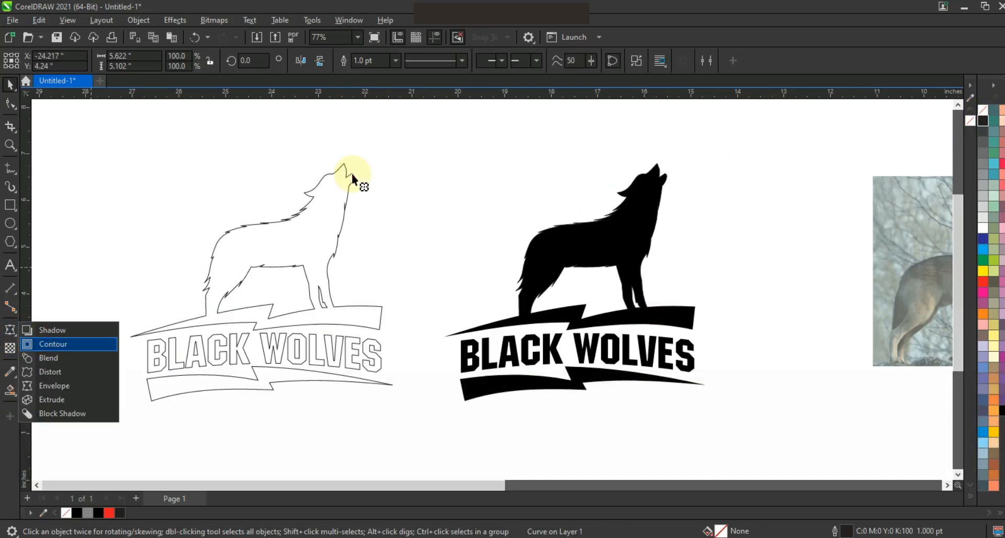
left_click_drag(353, 171, 358, 158)
left_click(11, 84)
left_click(138, 20)
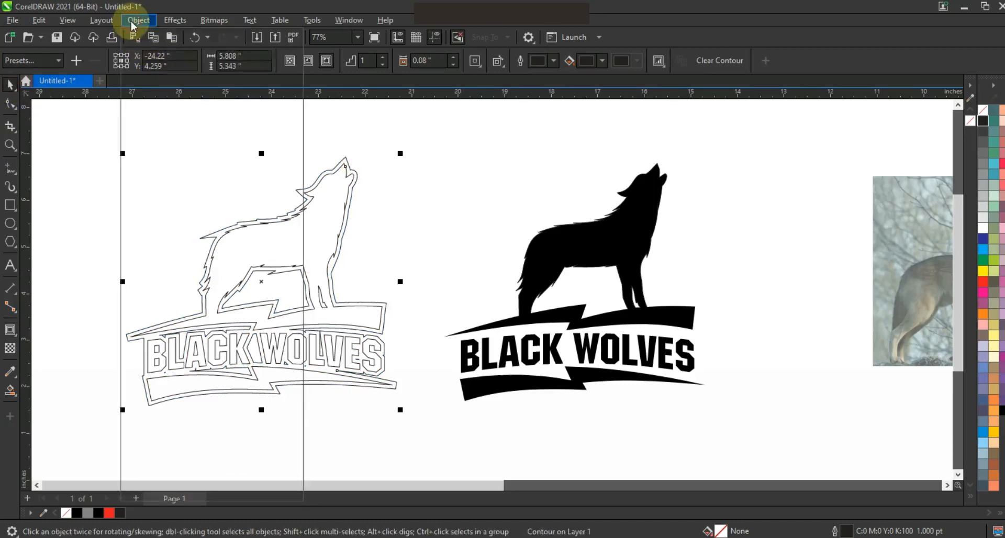
left_click(145, 312)
left_click(123, 160)
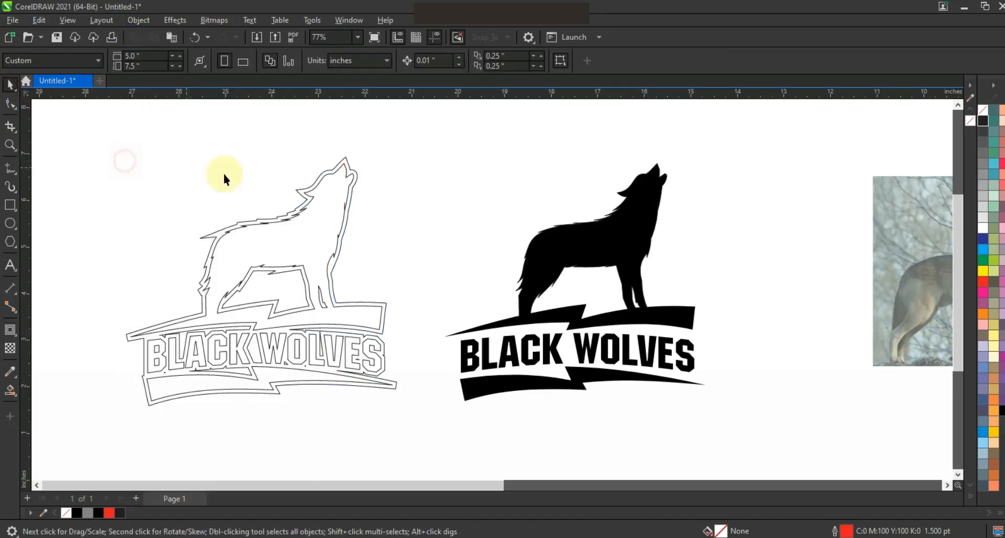
Remove the spike node at the wolf's rump on the outer contour and bend the remaining segment into a smooth curve.
left_click(11, 145)
left_click_drag(172, 213, 283, 278)
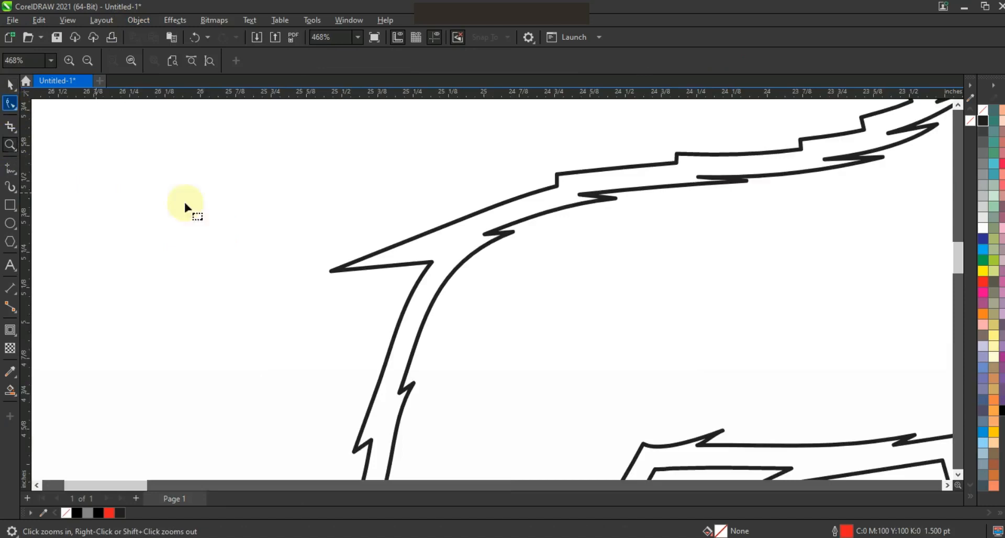
left_click(347, 276)
left_click_drag(351, 281, 341, 275)
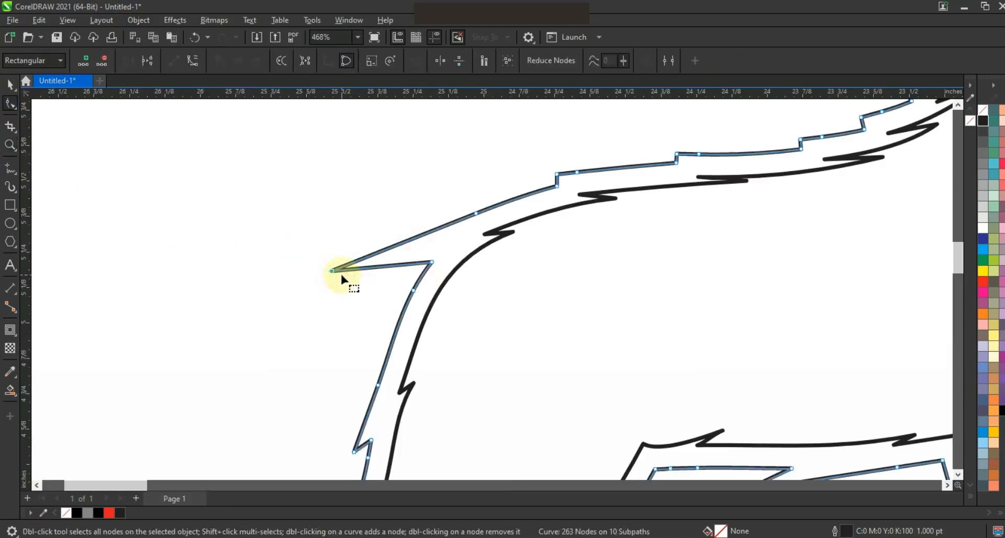
key("Delete")
left_click_drag(381, 181, 537, 309)
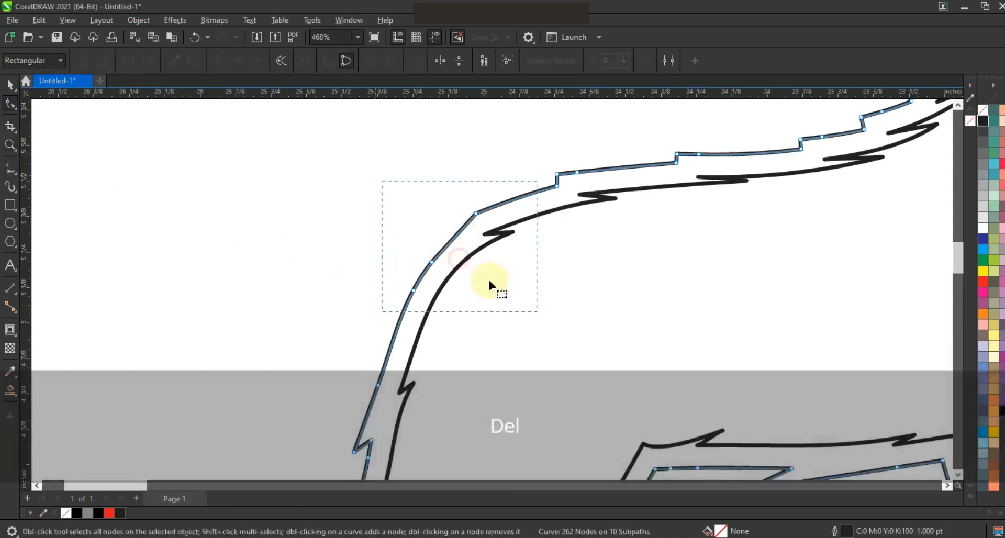
left_click(193, 62)
key("Escape")
left_click_drag(449, 249, 445, 246)
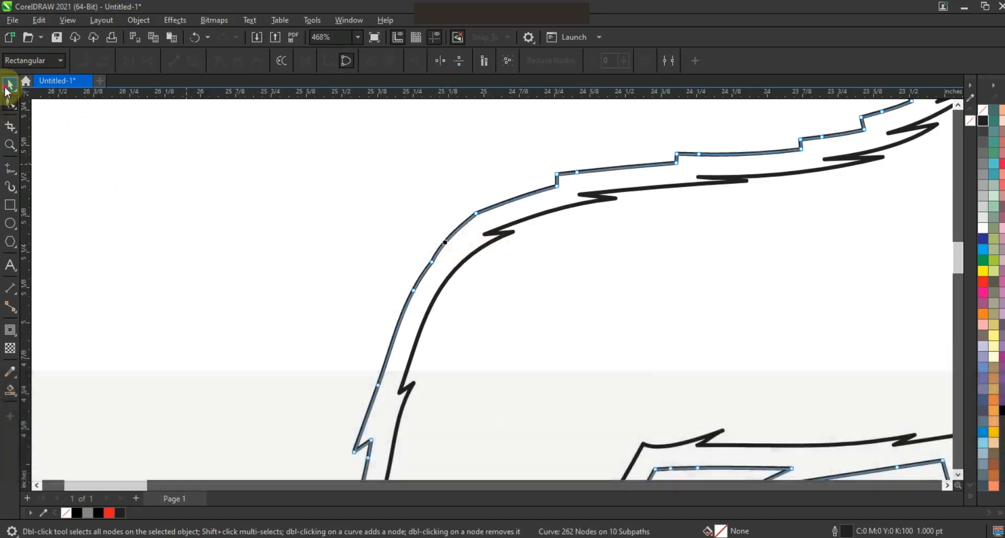
left_click(10, 84)
Fill the inner logo copy with black and its outer contour shape with white.
key("F3")
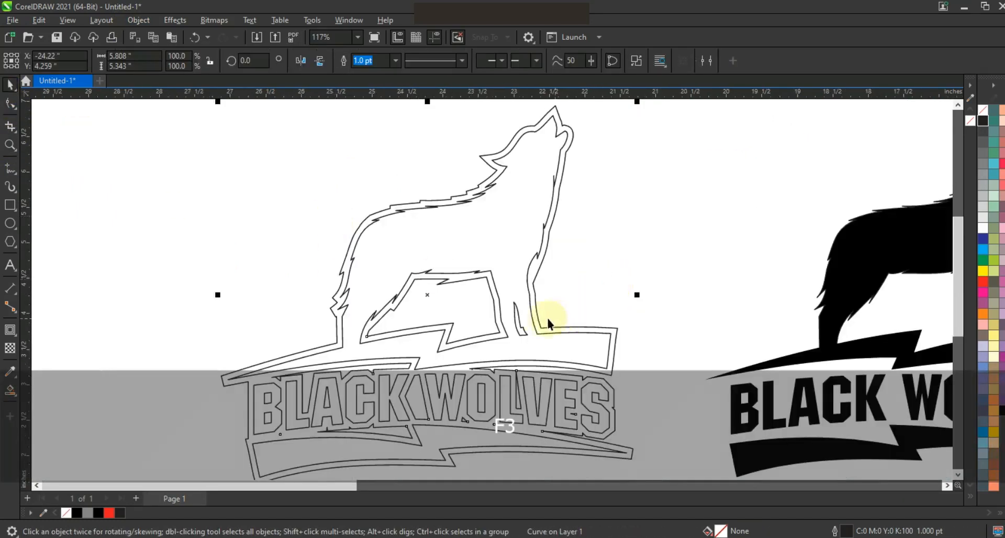
key("F3")
key("Escape")
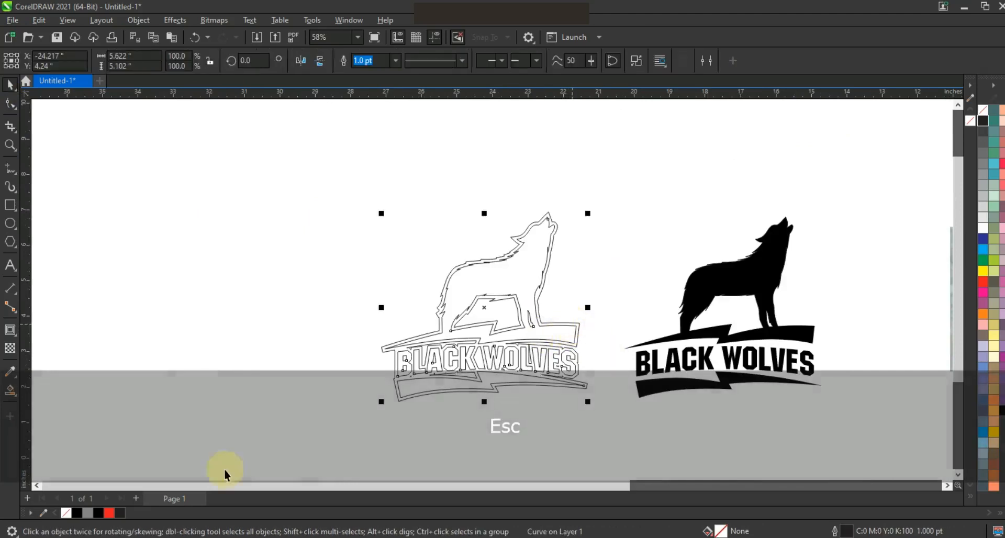
left_click(98, 513)
left_click(600, 323)
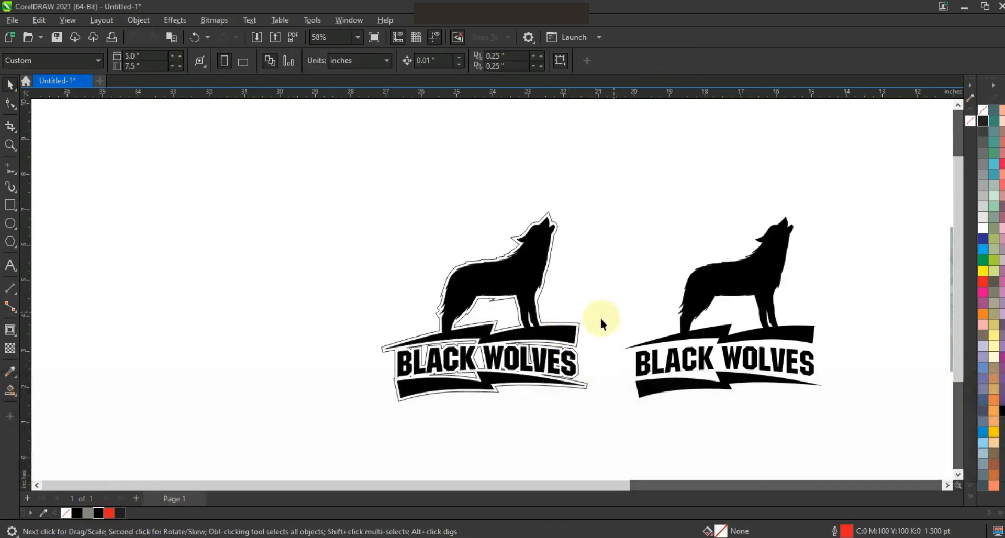
left_click(579, 325)
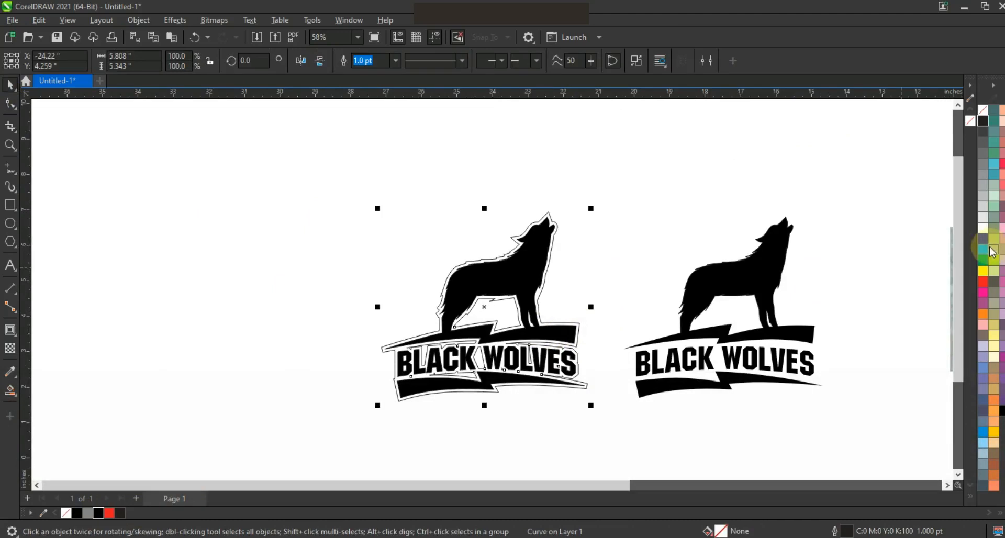
left_click(982, 230)
left_click(656, 238)
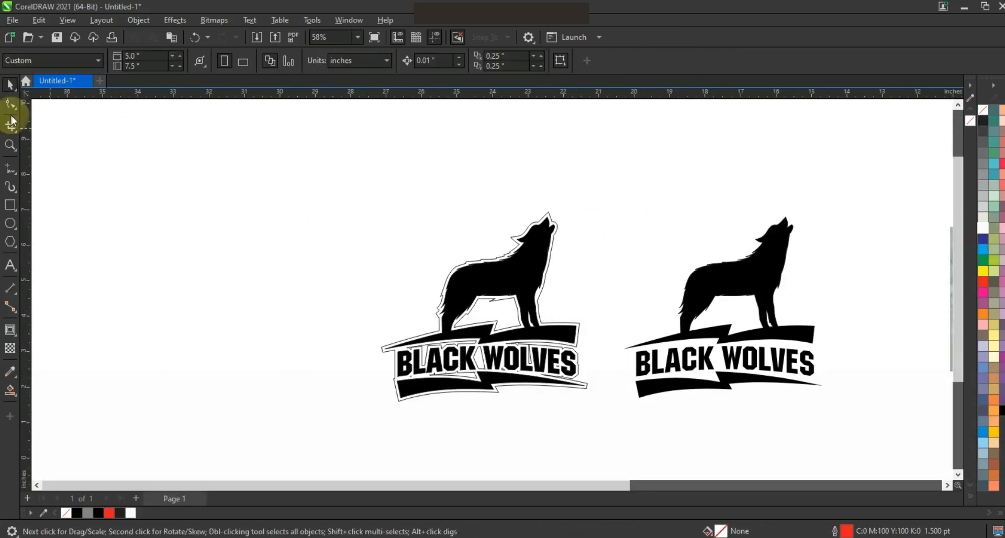
Move the original logo farther away from the outlined copy.
left_click_drag(579, 152, 832, 413)
left_click_drag(736, 287, 775, 286)
left_click(580, 213)
Add a one-step outward contour of 0.06 inches around the white contour shape and break the contour apart.
left_click(548, 213)
left_click(7, 146)
left_click_drag(308, 190, 594, 388)
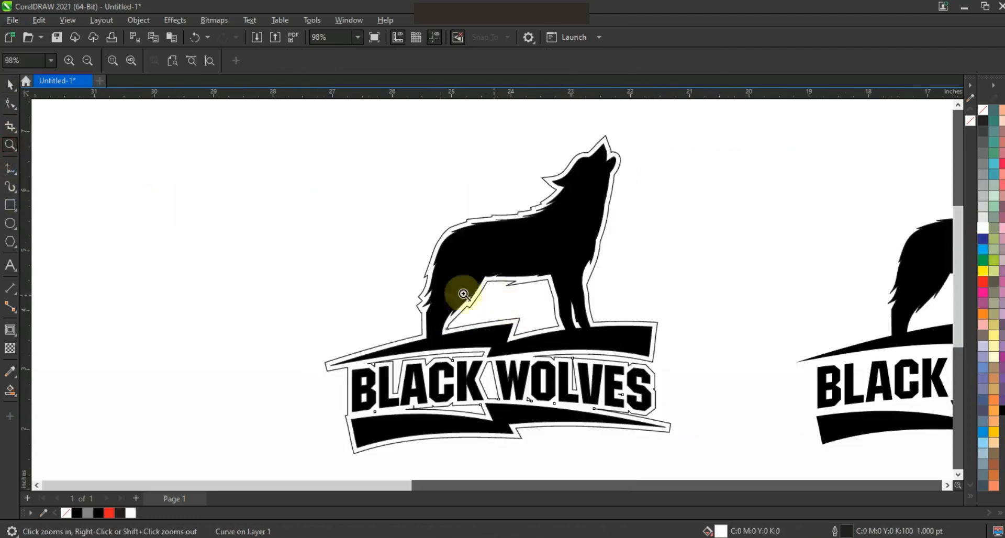
left_click(7, 86)
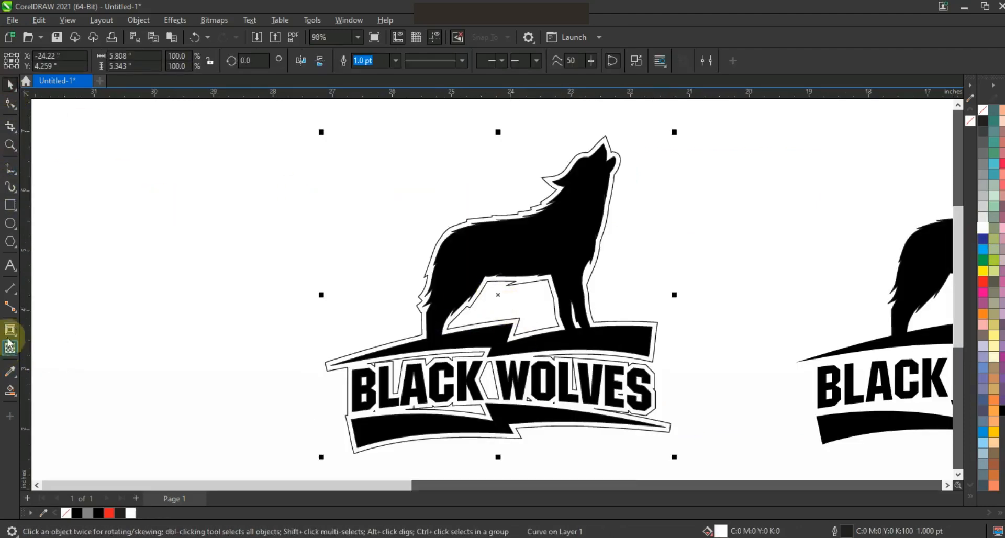
left_click(10, 330)
left_click_drag(605, 135, 605, 133)
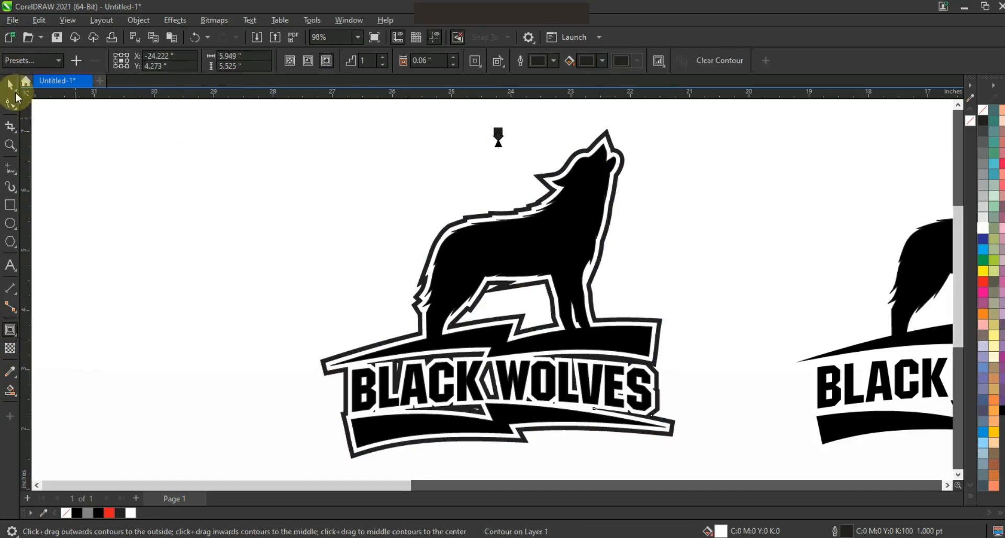
left_click(138, 20)
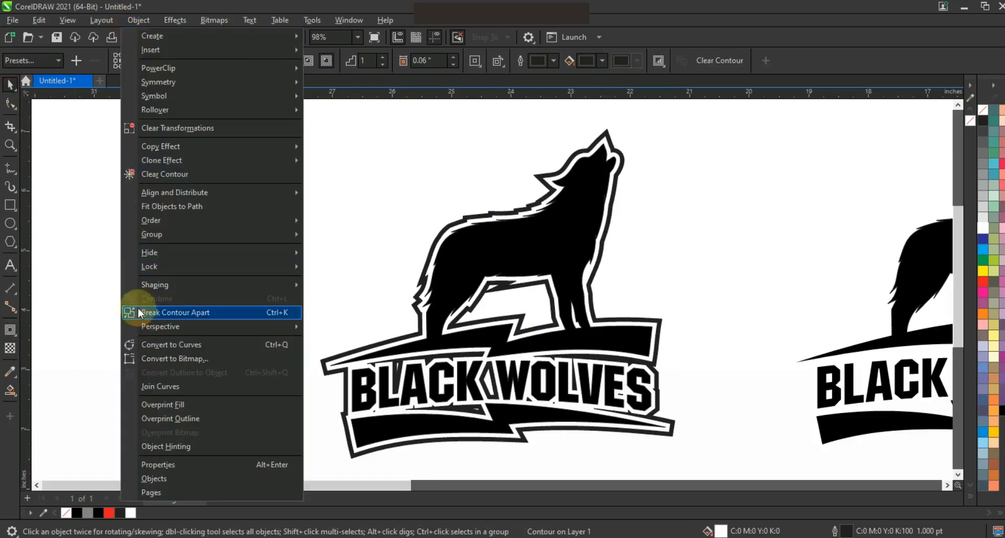
left_click(139, 312)
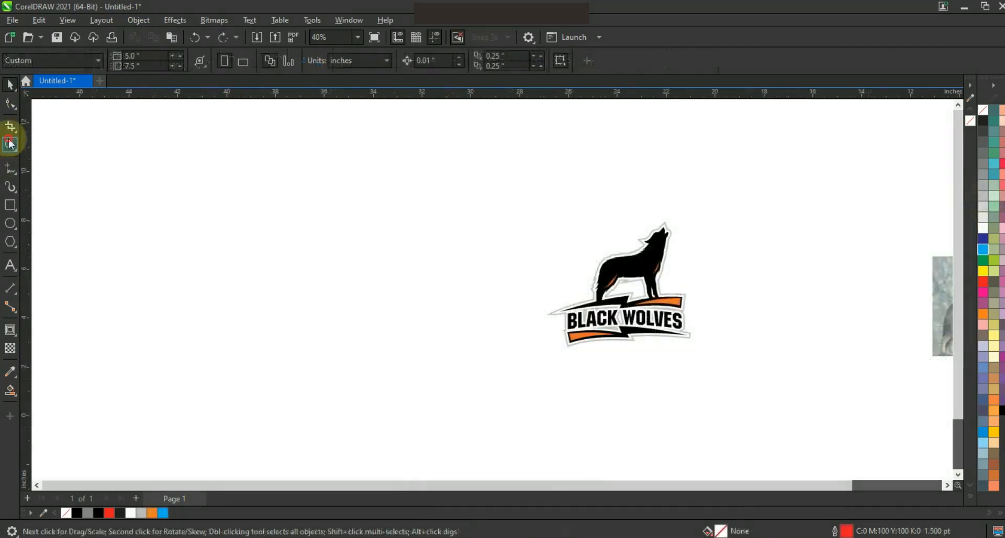
Zoom in on the coloured BLACK WOLVES logo.
left_click(10, 145)
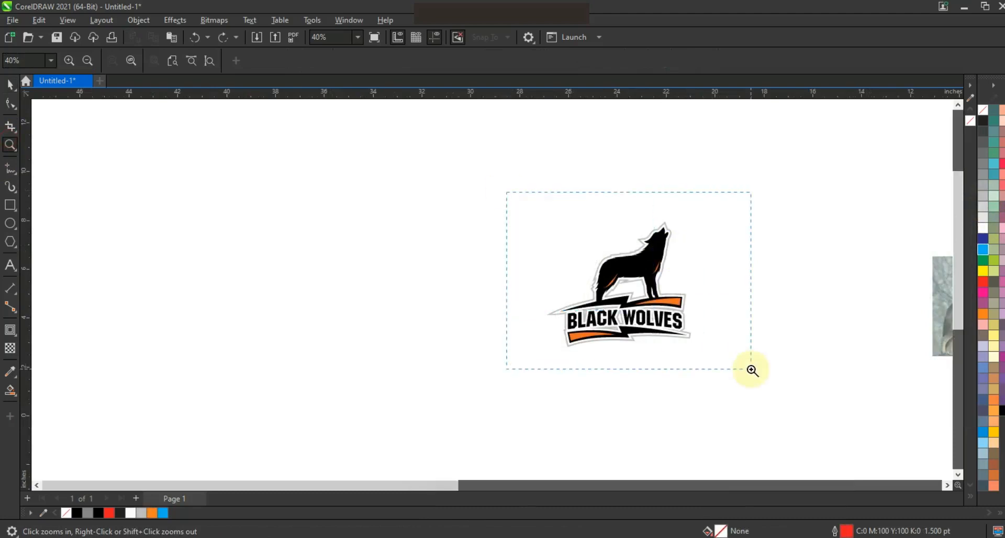